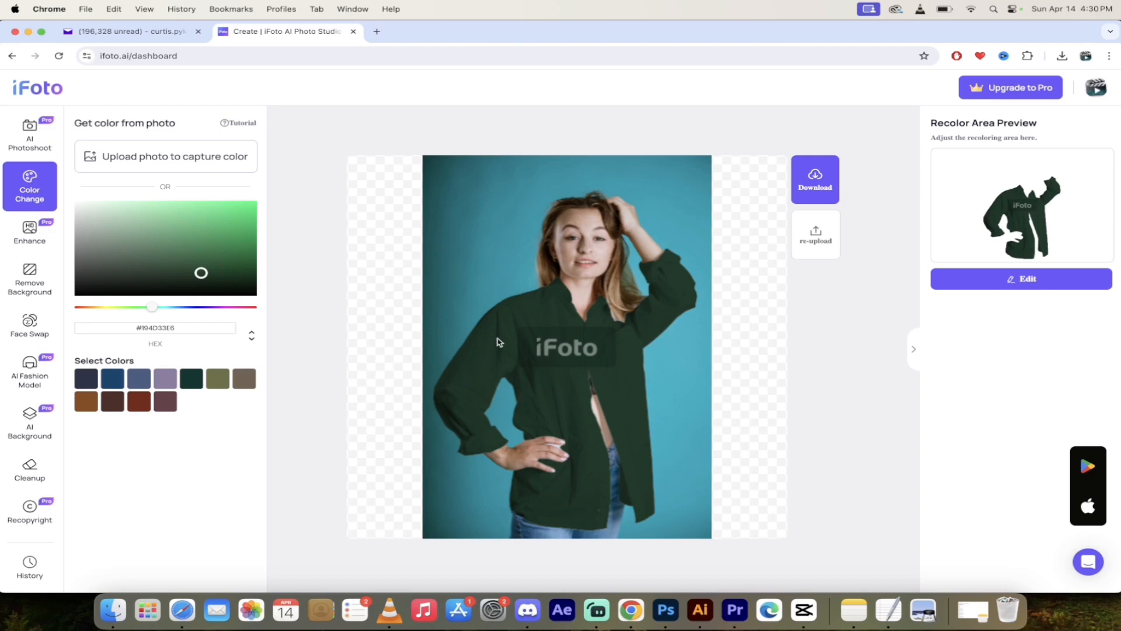
Recolor the shirt with the dark red preset, after trying blue, and download the image as the free preview with iFoto logo.
{"action": "left_click", "coordinate": [113, 380]}
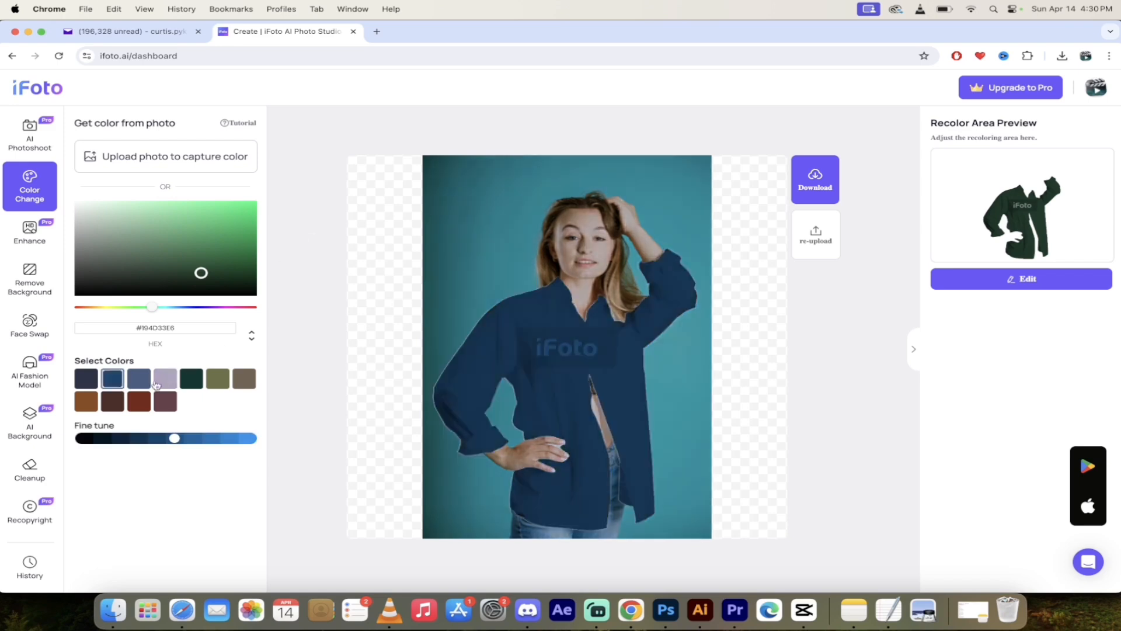
{"action": "left_click", "coordinate": [139, 401]}
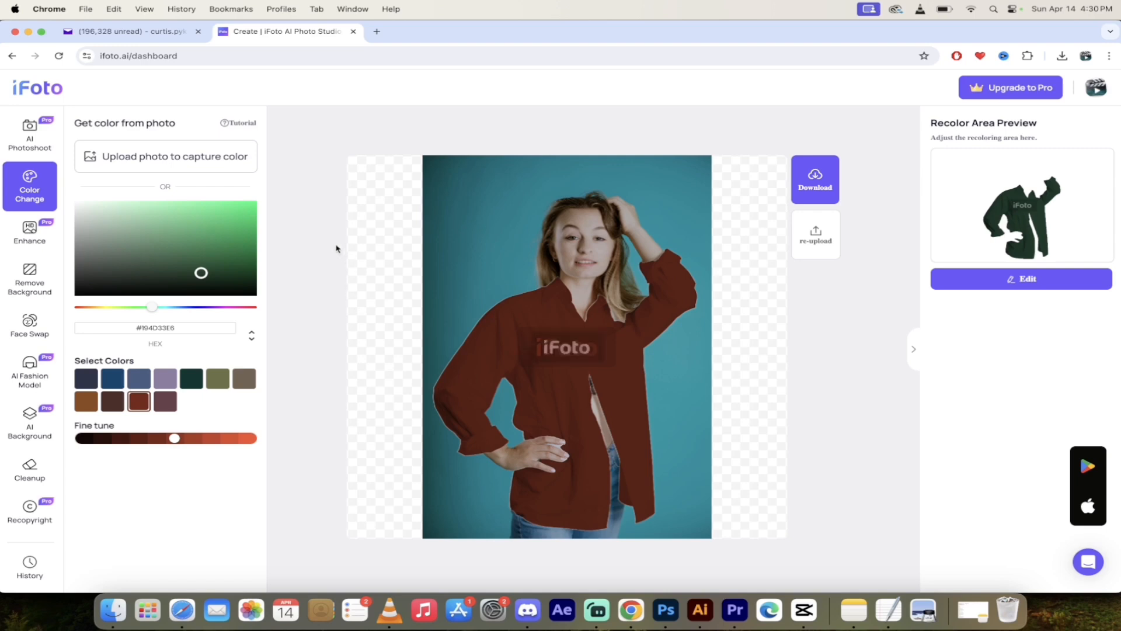
{"action": "left_click", "coordinate": [810, 181]}
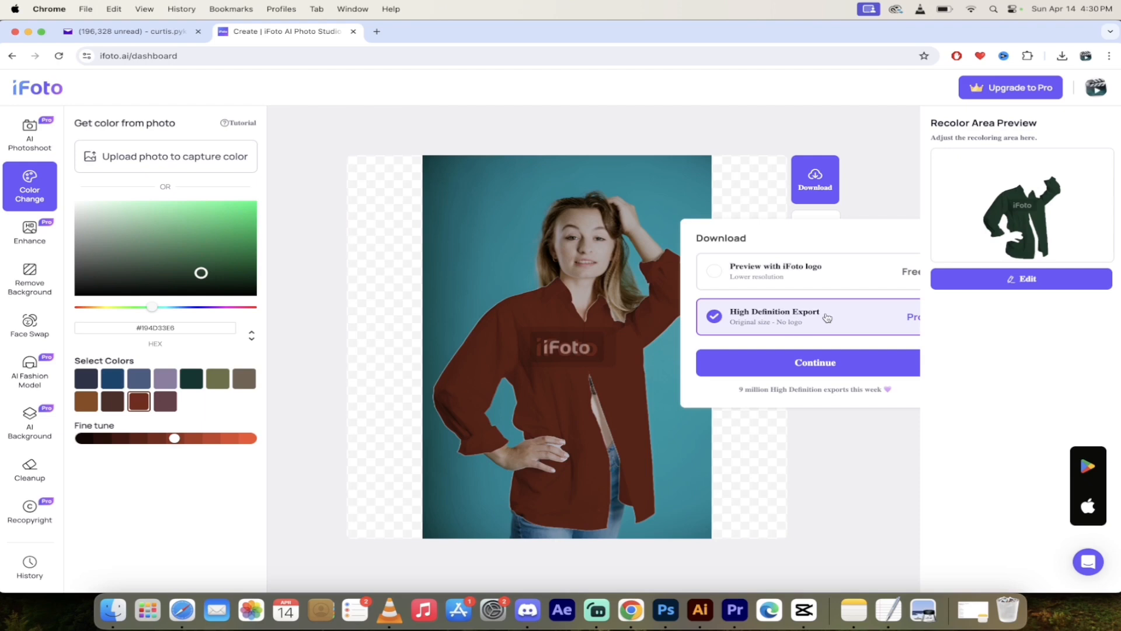
{"action": "left_click", "coordinate": [805, 275]}
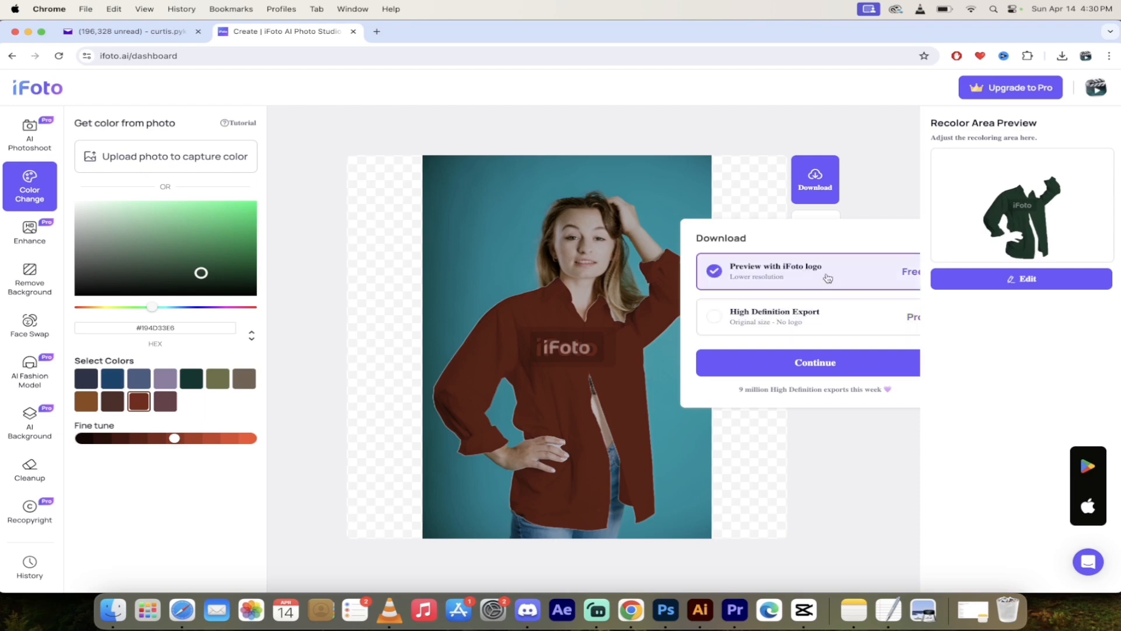
{"action": "left_click", "coordinate": [810, 369]}
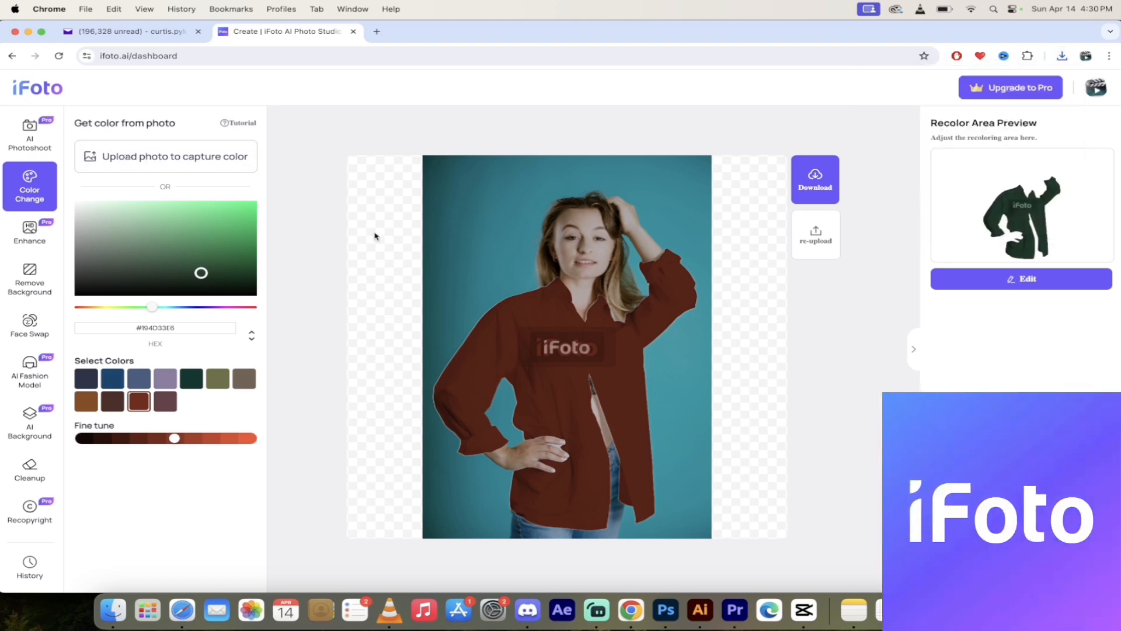
Open the free Online Background Changer from the home page and upload the young-blond-woman photo from the Movies folder.
{"action": "left_click", "coordinate": [39, 88]}
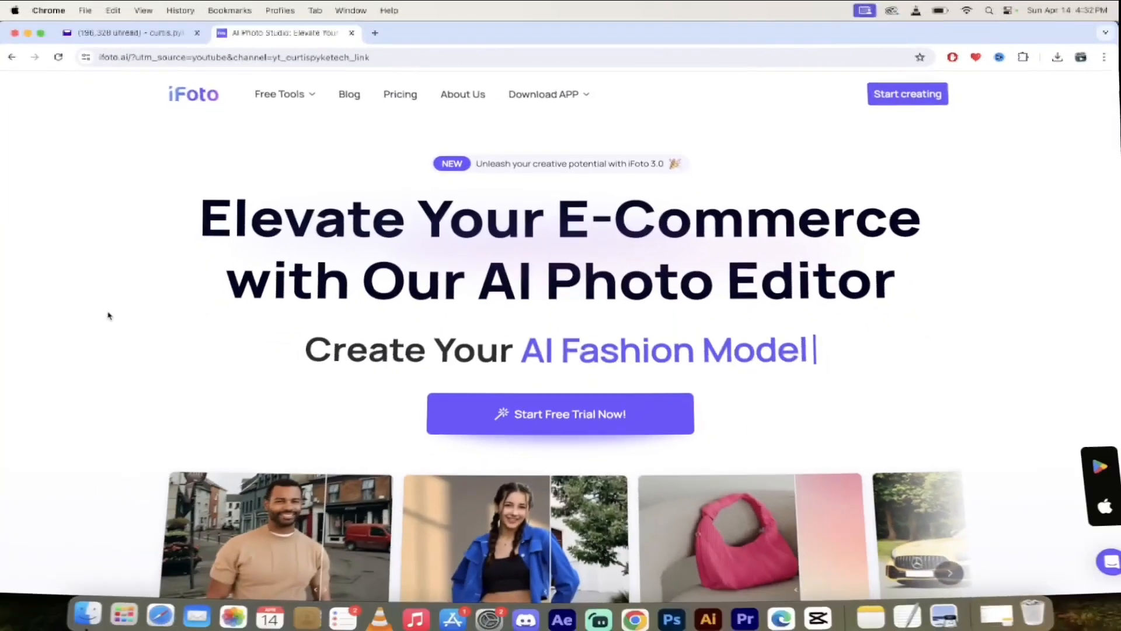
{"action": "mouse_move", "coordinate": [297, 96]}
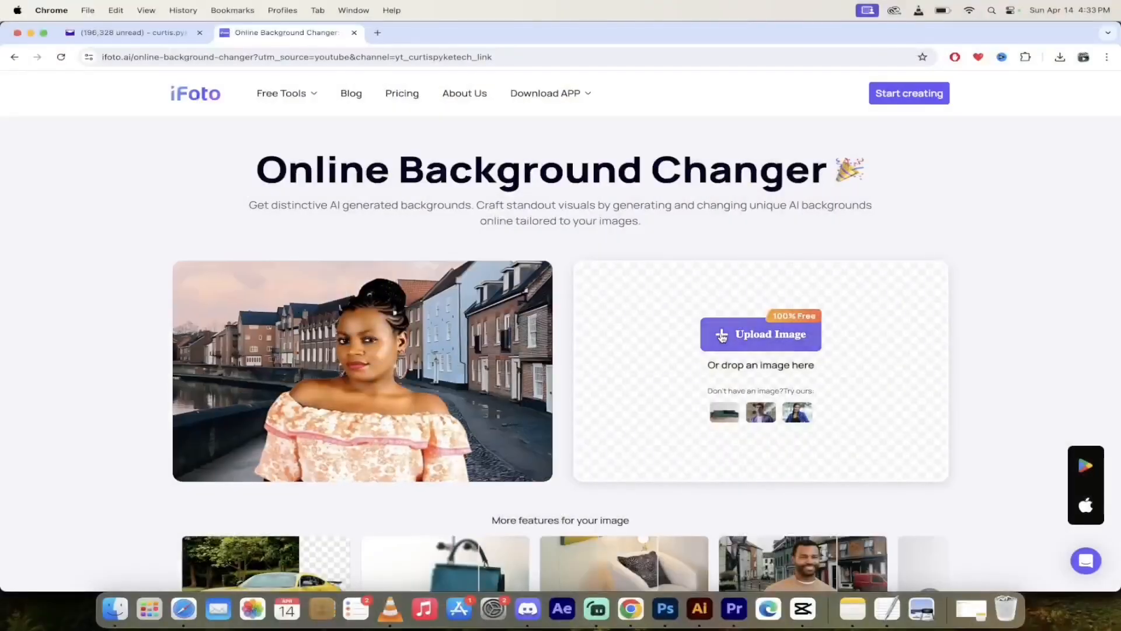
{"action": "left_click", "coordinate": [722, 335]}
{"action": "scroll", "coordinate": [581, 297], "scroll_direction": "down", "scroll_amount": 5}
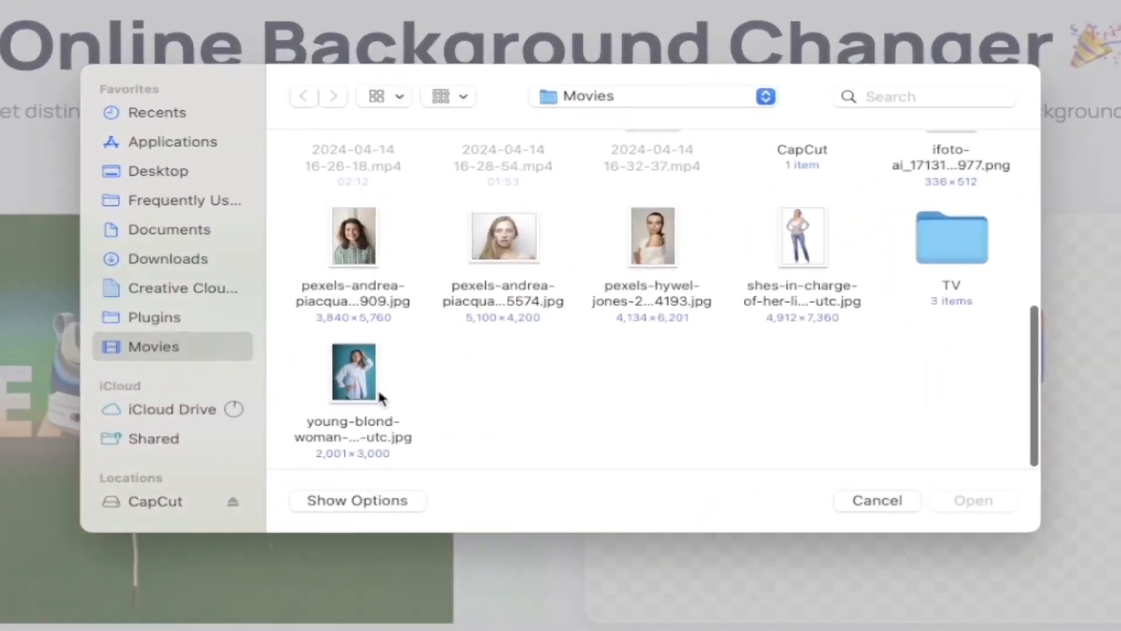
{"action": "left_click", "coordinate": [374, 395]}
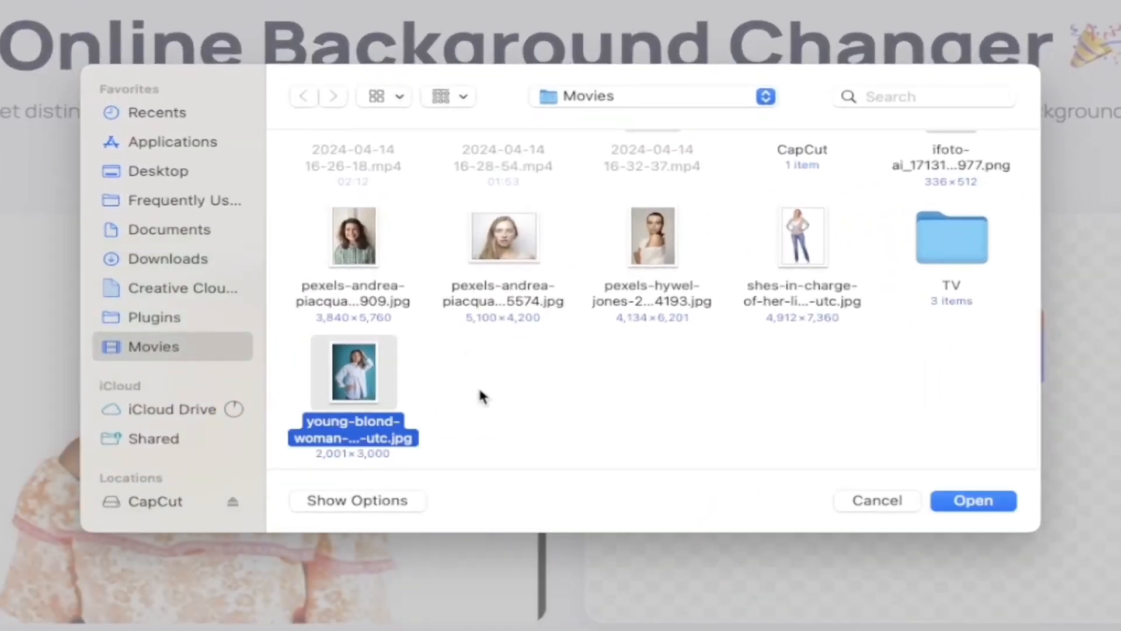
{"action": "left_click", "coordinate": [993, 509]}
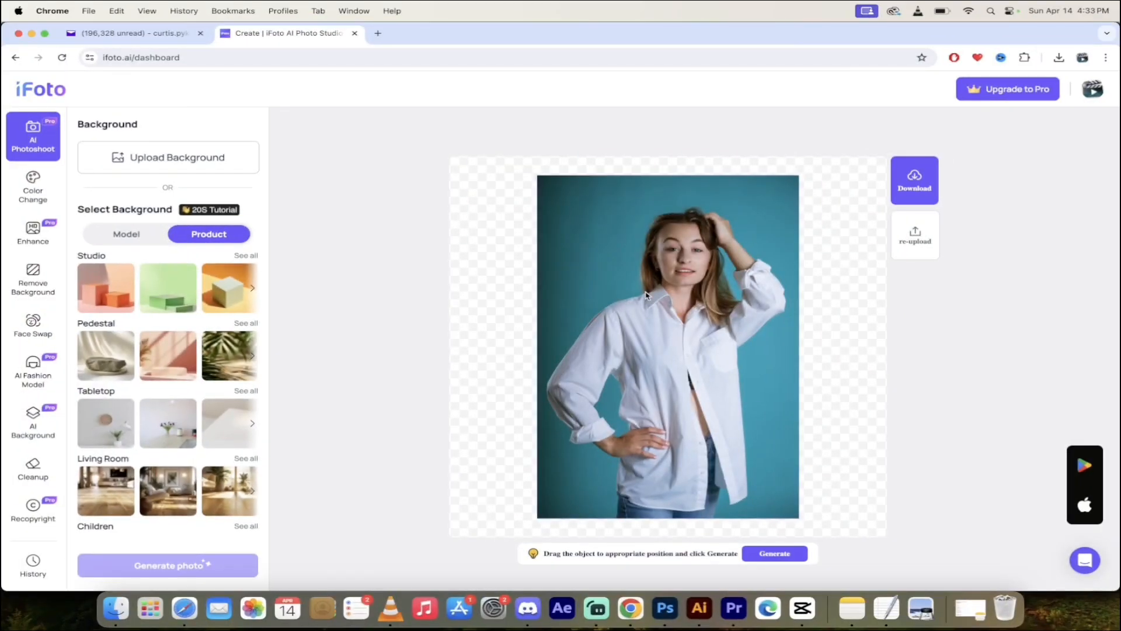
Enlarge the uploaded photo and reposition it so that it fills the full height of the canvas.
{"action": "left_click", "coordinate": [614, 292]}
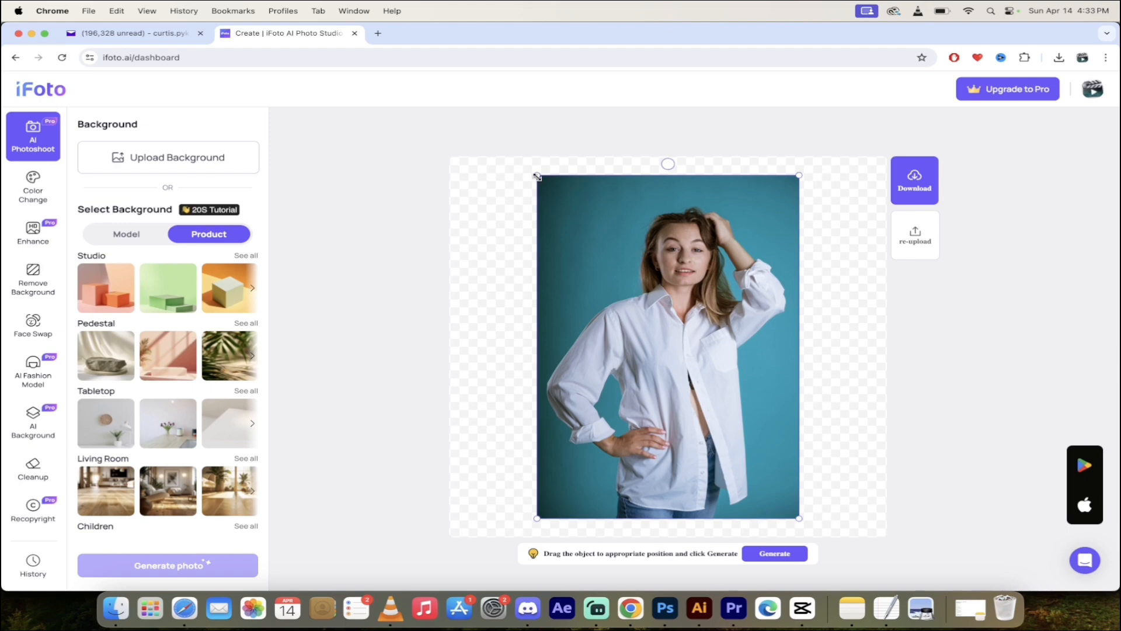
{"action": "left_click_drag", "start_coordinate": [537, 175], "coordinate": [507, 159]}
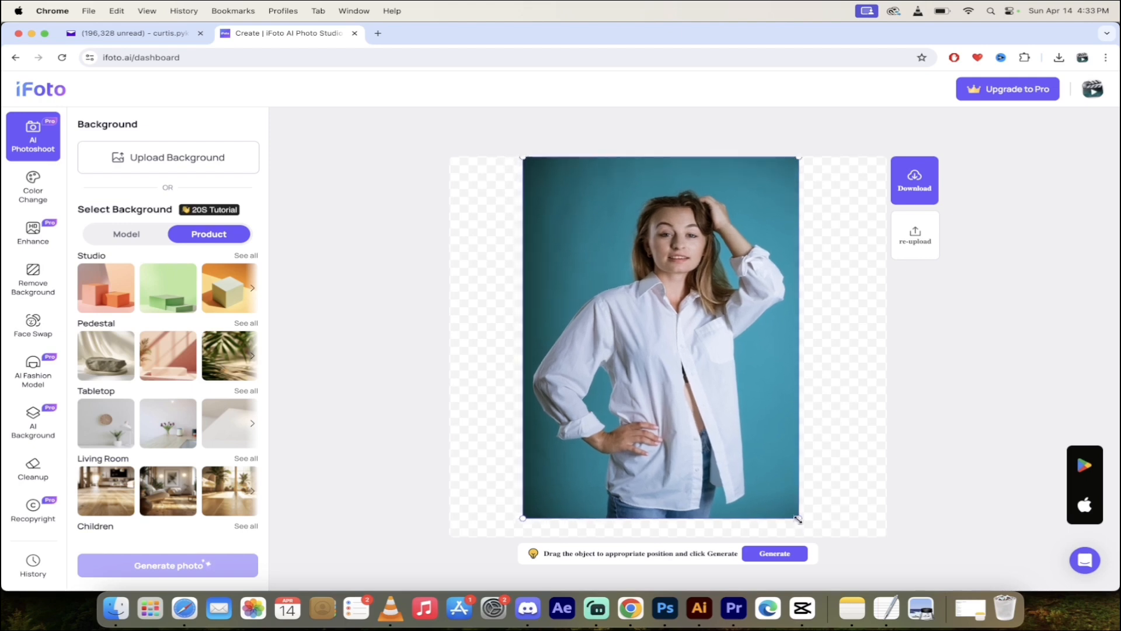
{"action": "mouse_move", "coordinate": [798, 520]}
{"action": "left_mouse_down"}
{"action": "mouse_move", "coordinate": [831, 540]}
{"action": "mouse_move", "coordinate": [799, 526]}
{"action": "left_mouse_up"}
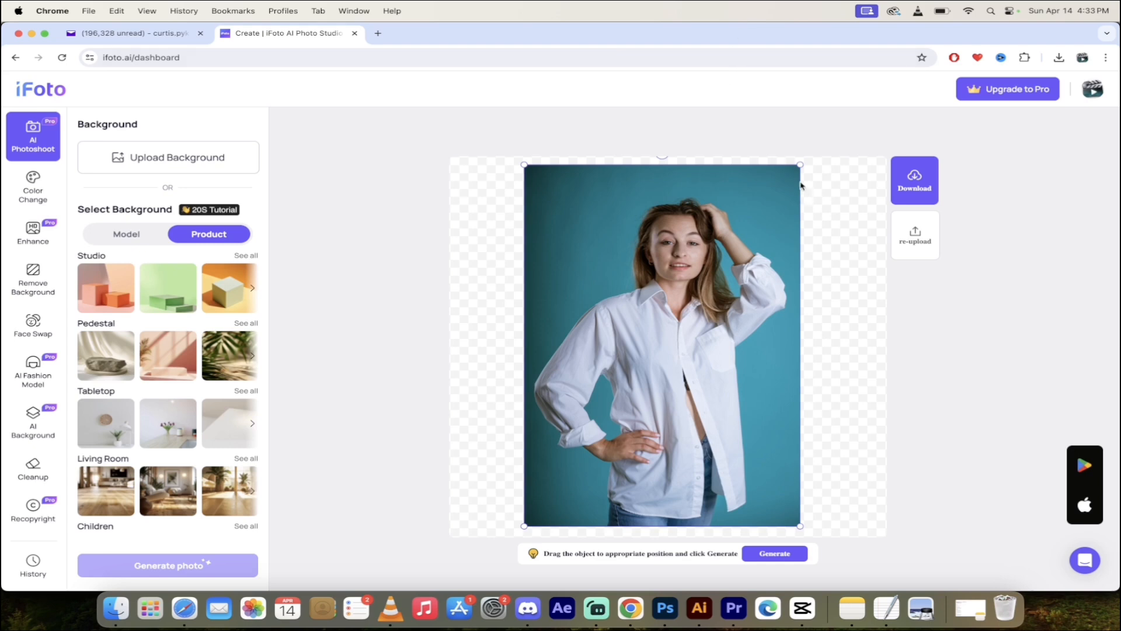
{"action": "left_click_drag", "start_coordinate": [801, 166], "coordinate": [866, 82]}
{"action": "left_click_drag", "start_coordinate": [711, 259], "coordinate": [689, 318]}
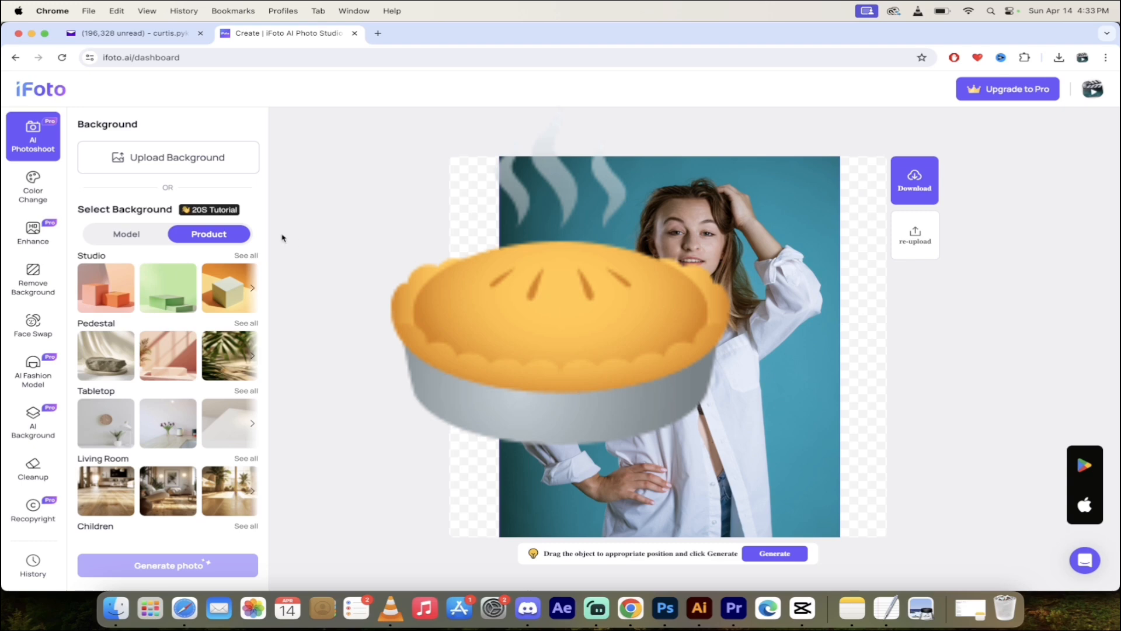
Examine the available Model background categories, including the complete Art Space collection, and the Product backgrounds.
{"action": "left_click", "coordinate": [132, 236]}
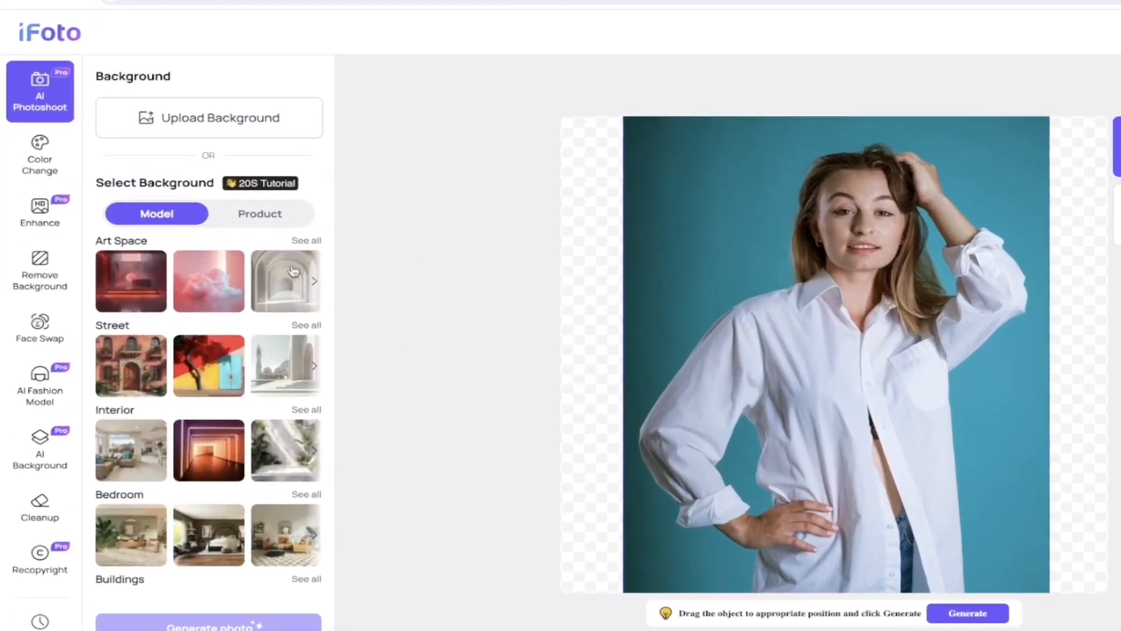
{"action": "scroll", "coordinate": [257, 349], "scroll_direction": "down", "scroll_amount": 1}
{"action": "scroll", "coordinate": [228, 287], "scroll_direction": "up", "scroll_amount": 1}
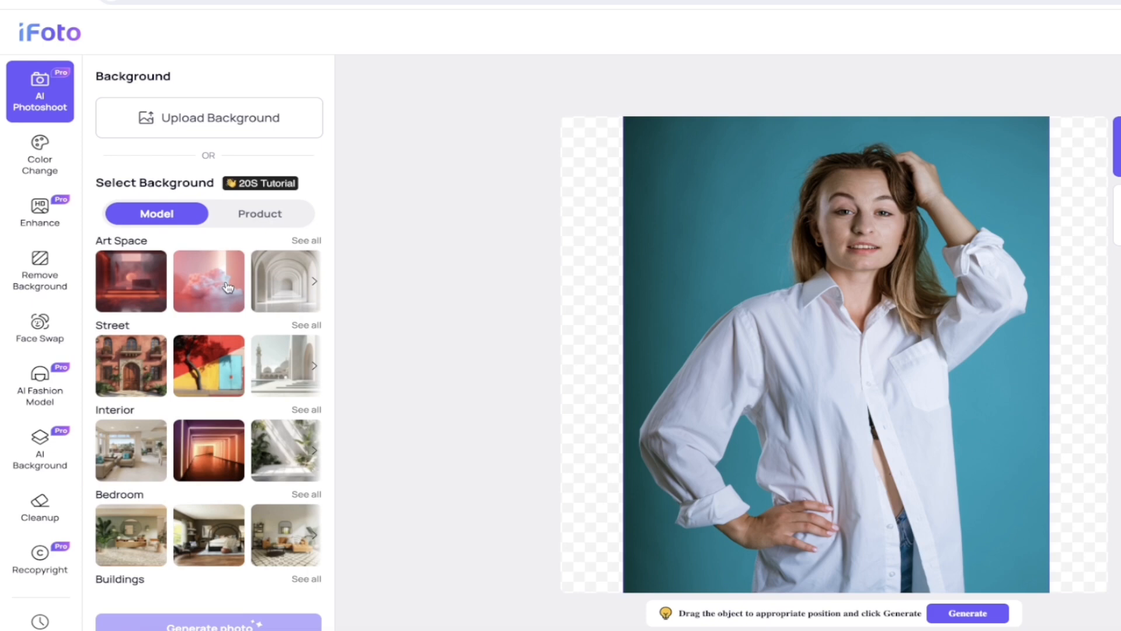
{"action": "left_click", "coordinate": [306, 240]}
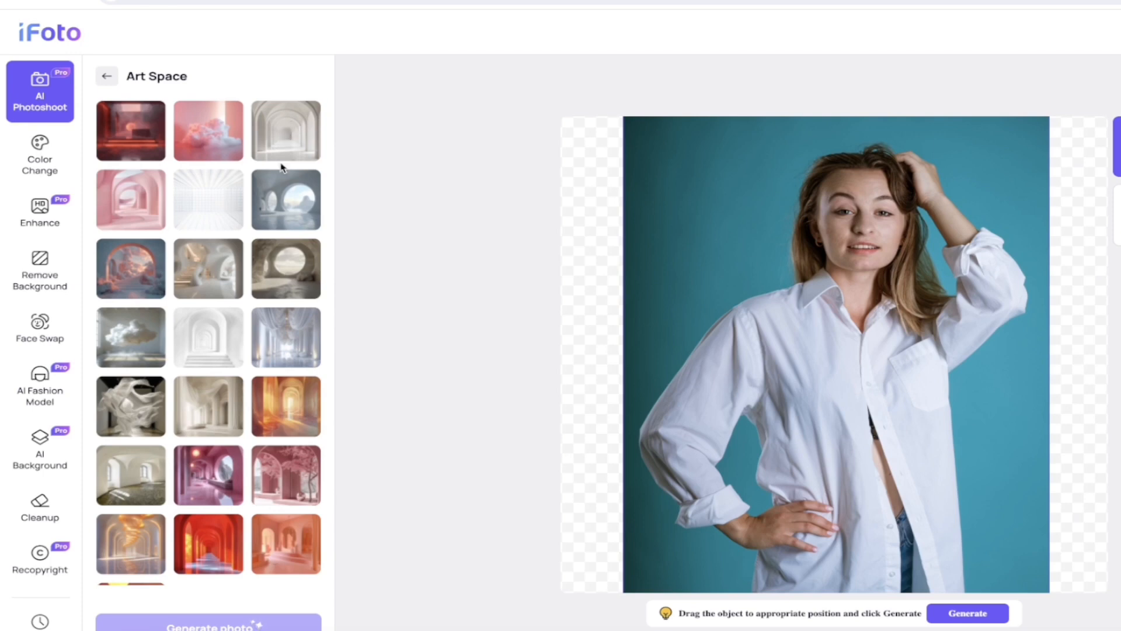
{"action": "scroll", "coordinate": [179, 278], "scroll_direction": "down", "scroll_amount": 2}
{"action": "scroll", "coordinate": [179, 278], "scroll_direction": "up", "scroll_amount": 2}
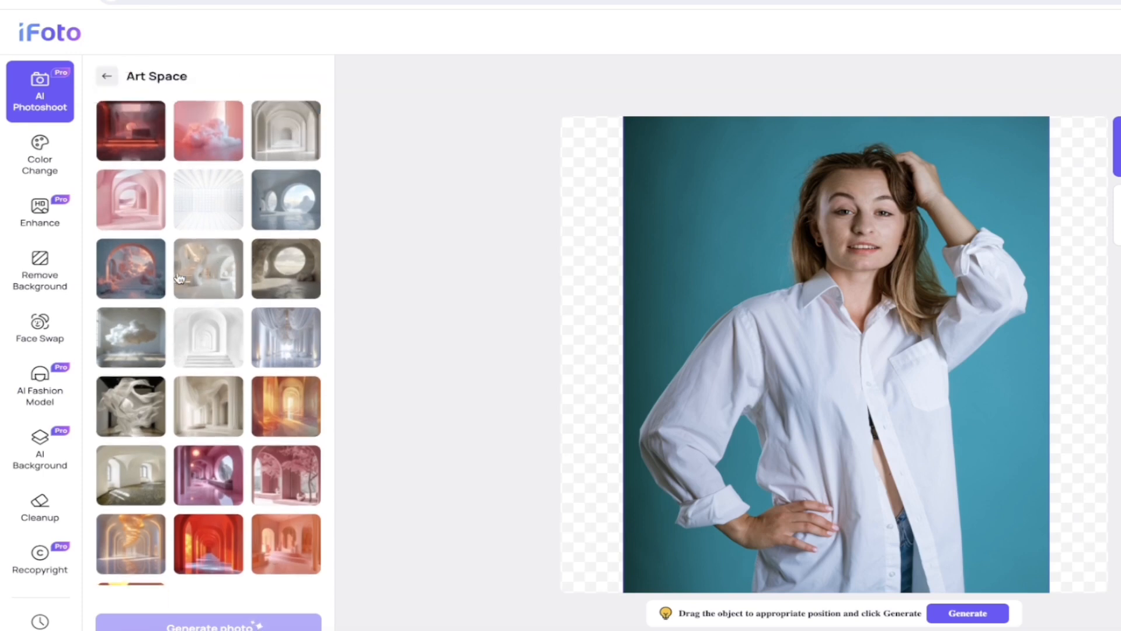
{"action": "left_click", "coordinate": [108, 80]}
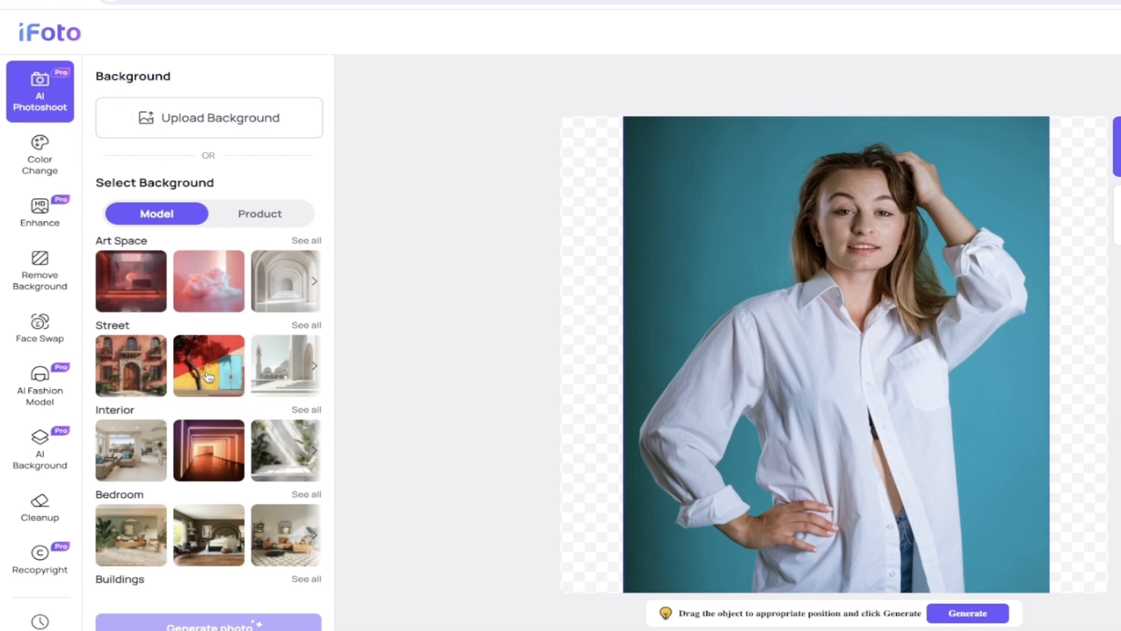
{"action": "scroll", "coordinate": [208, 377], "scroll_direction": "down", "scroll_amount": 5}
{"action": "scroll", "coordinate": [209, 376], "scroll_direction": "down", "scroll_amount": 2}
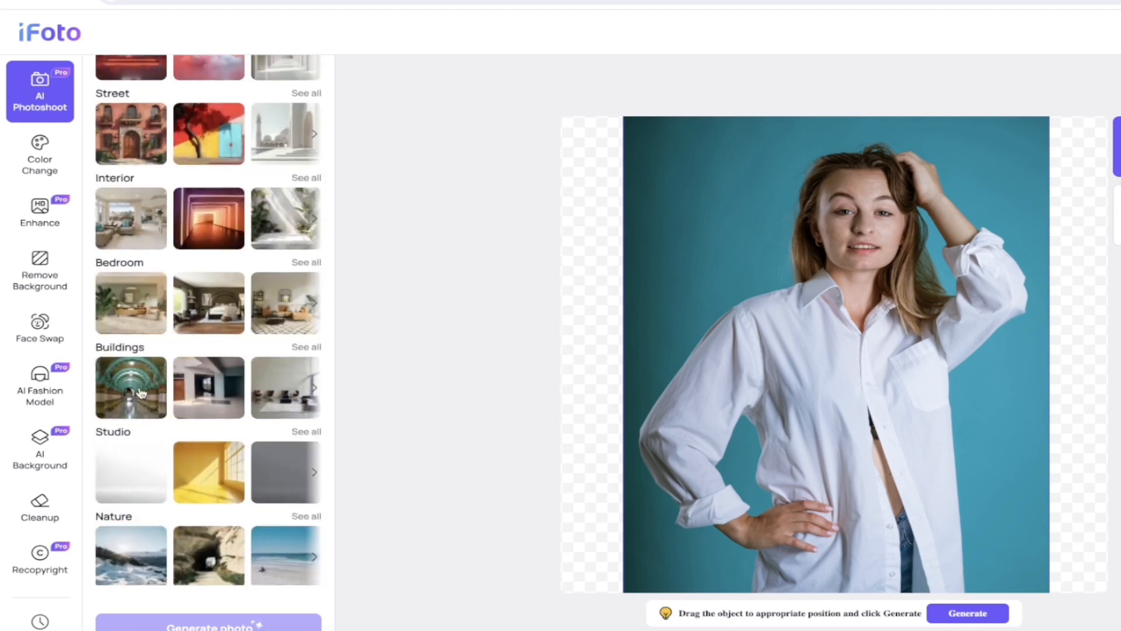
{"action": "scroll", "coordinate": [140, 392], "scroll_direction": "up", "scroll_amount": 6}
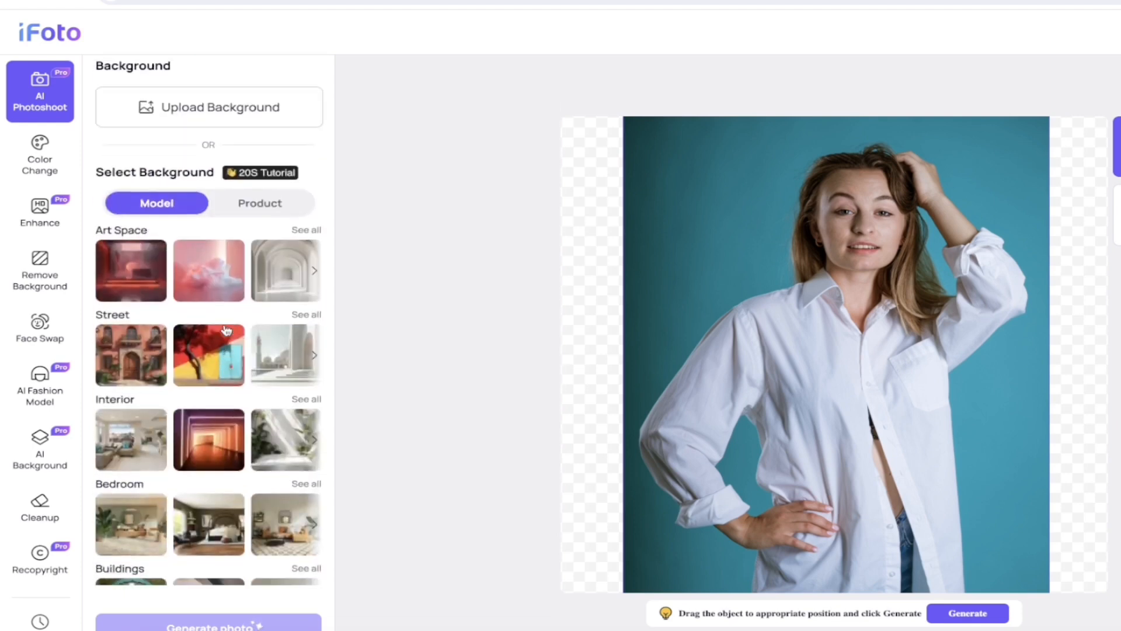
{"action": "left_click", "coordinate": [246, 209]}
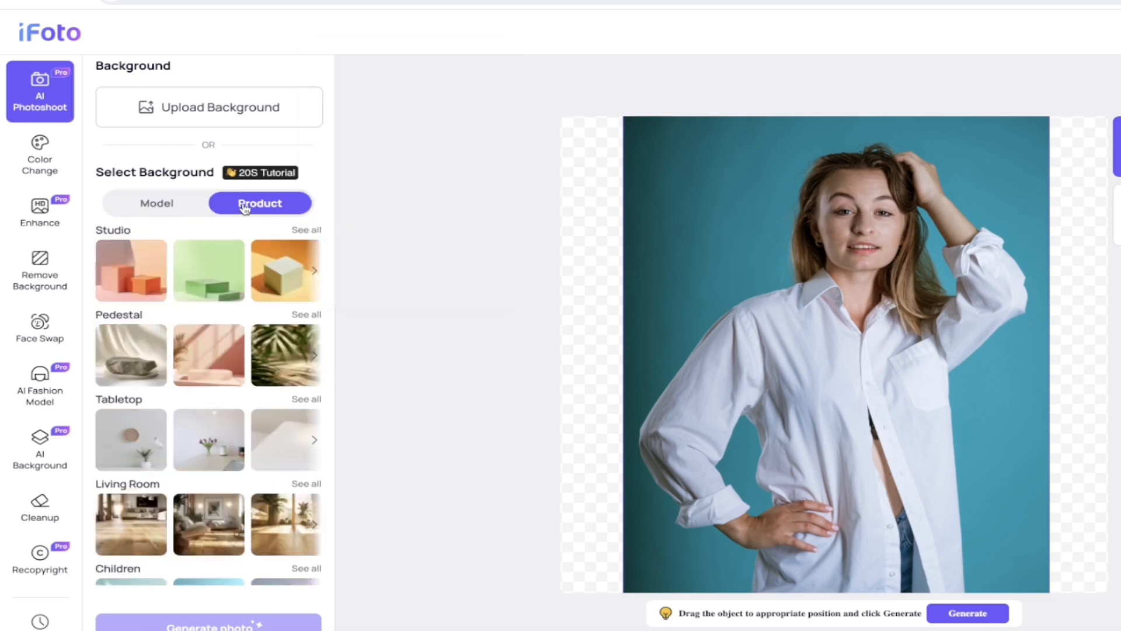
Upload 3.png from the Gradients For Thumbnails folder on the Desktop as the custom background.
{"action": "left_click", "coordinate": [233, 111]}
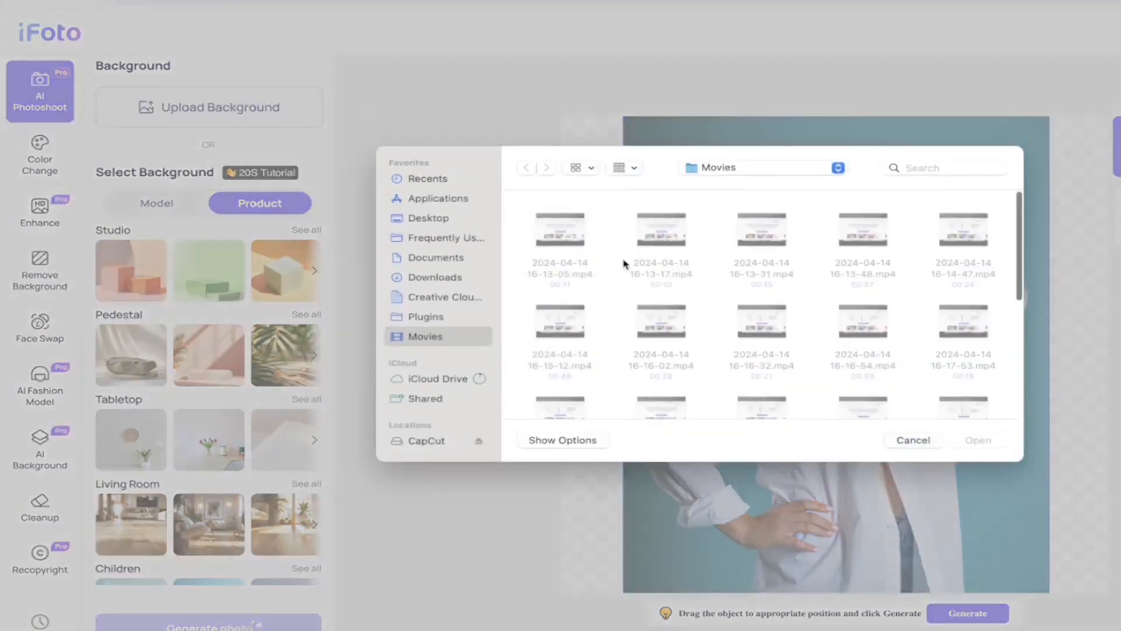
{"action": "scroll", "coordinate": [666, 333], "scroll_direction": "down", "scroll_amount": 2}
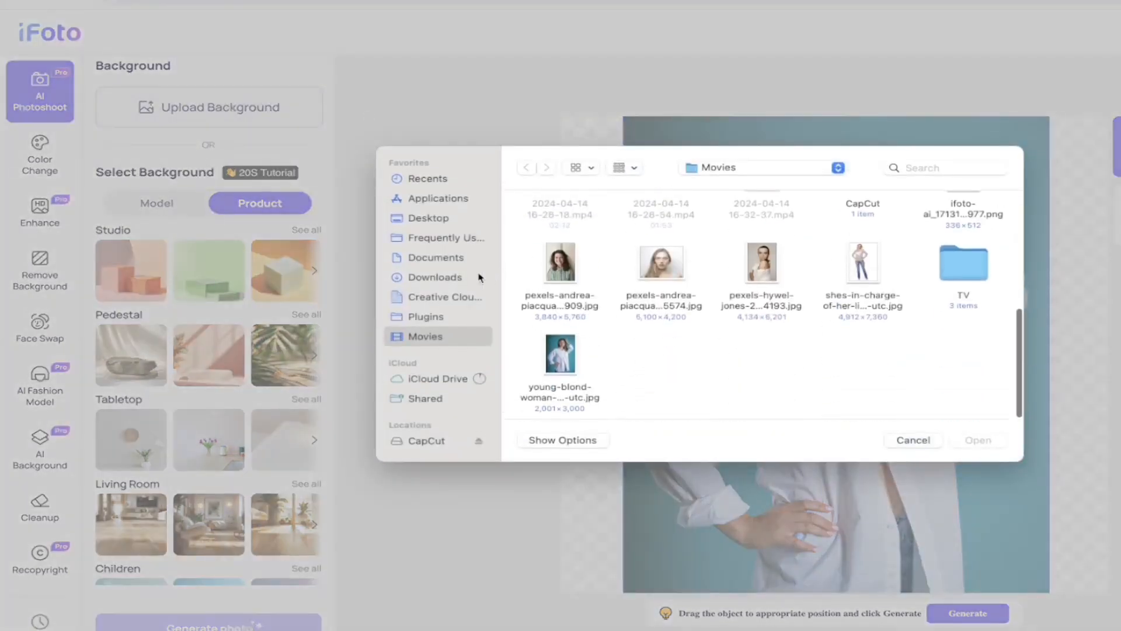
{"action": "left_click", "coordinate": [428, 218]}
{"action": "scroll", "coordinate": [645, 261], "scroll_direction": "down", "scroll_amount": 5}
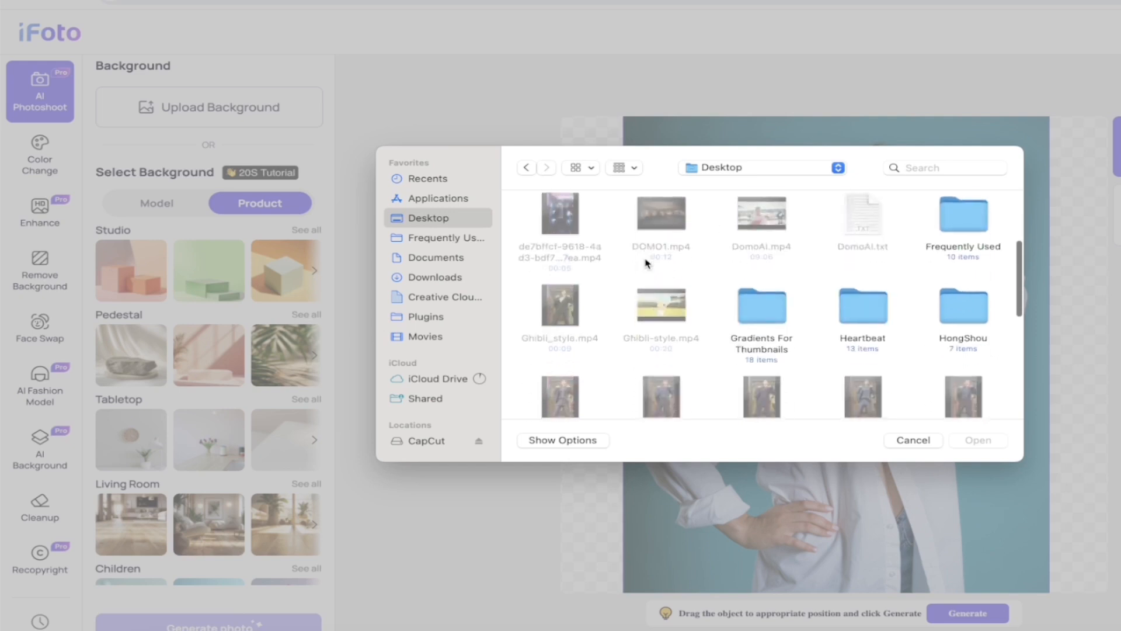
{"action": "double_click", "coordinate": [762, 238]}
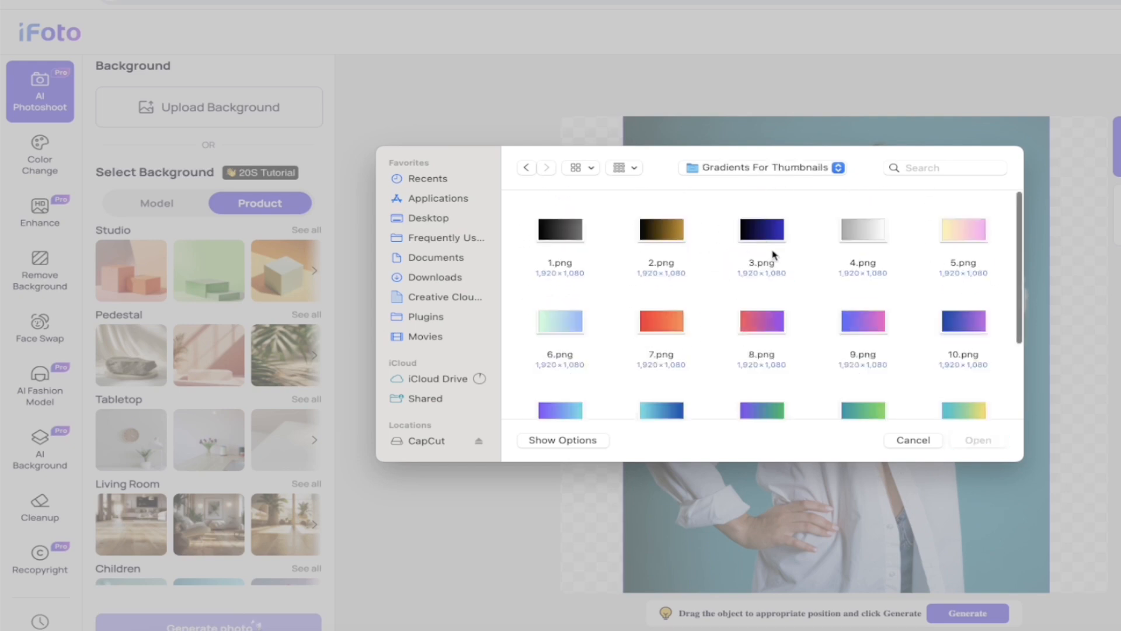
{"action": "scroll", "coordinate": [728, 326], "scroll_direction": "down", "scroll_amount": 3}
{"action": "scroll", "coordinate": [729, 325], "scroll_direction": "down", "scroll_amount": 2}
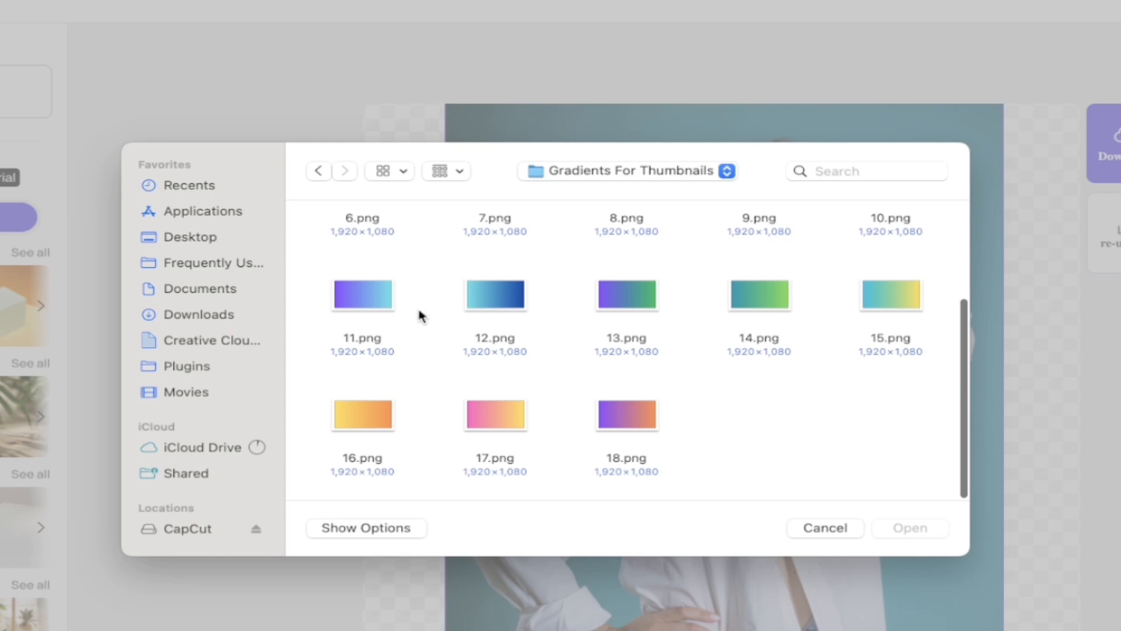
{"action": "left_click", "coordinate": [354, 295]}
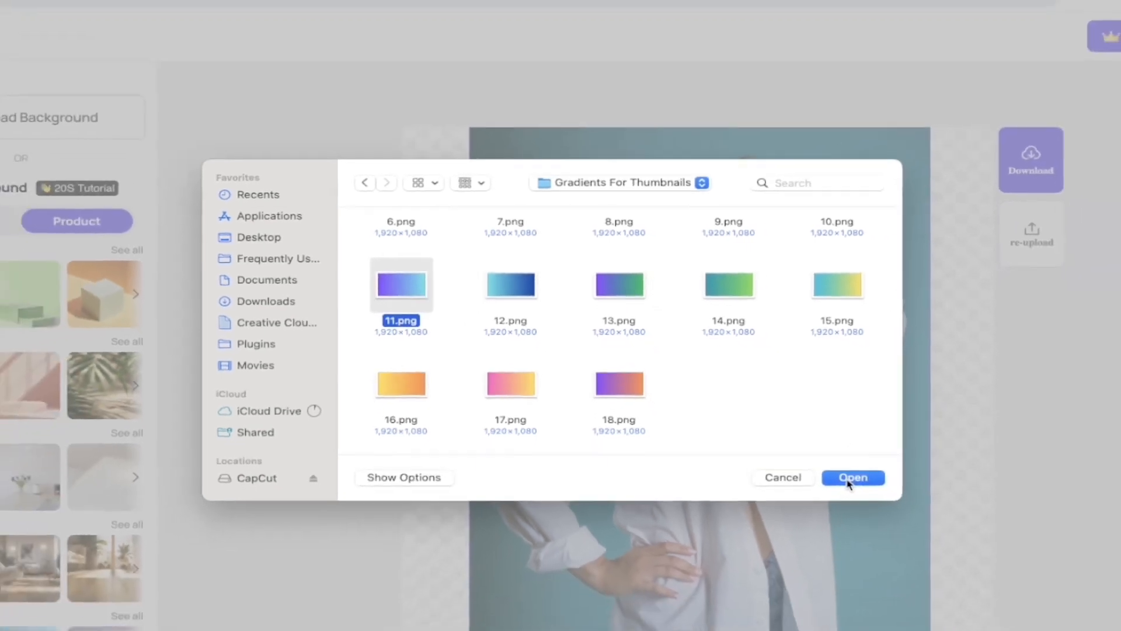
{"action": "scroll", "coordinate": [619, 327], "scroll_direction": "up", "scroll_amount": 3}
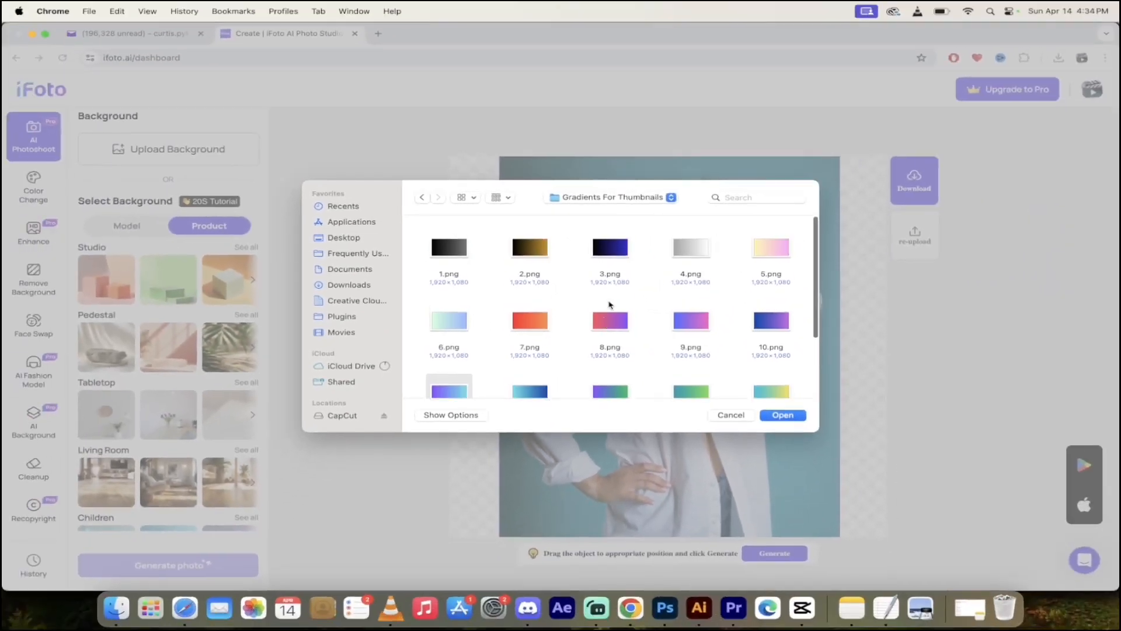
{"action": "left_click", "coordinate": [610, 247]}
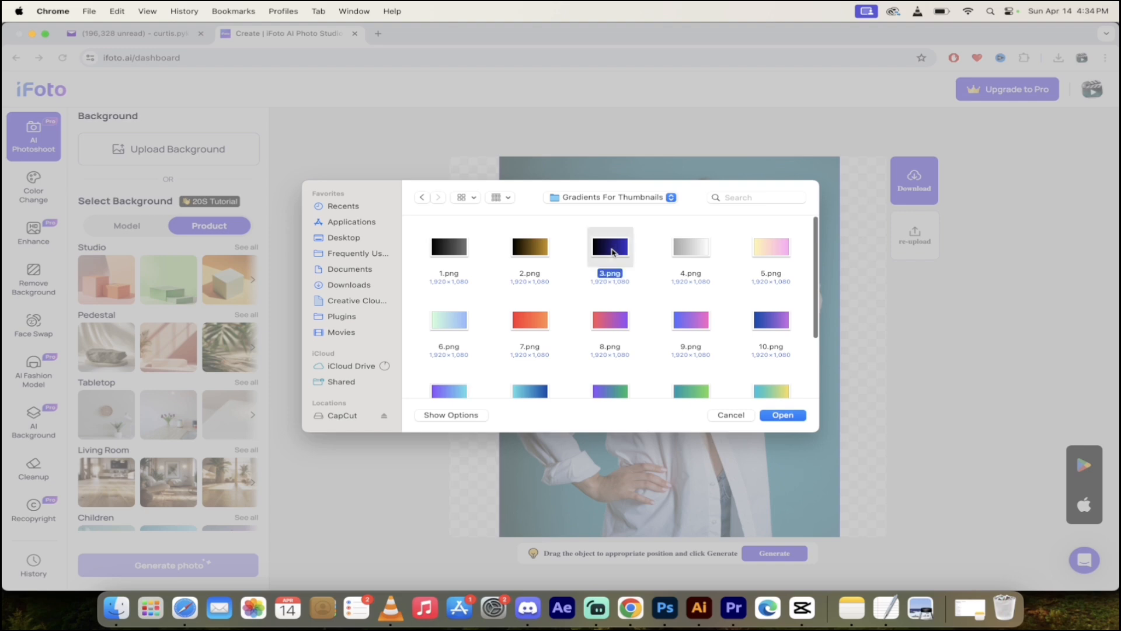
{"action": "left_click", "coordinate": [784, 416]}
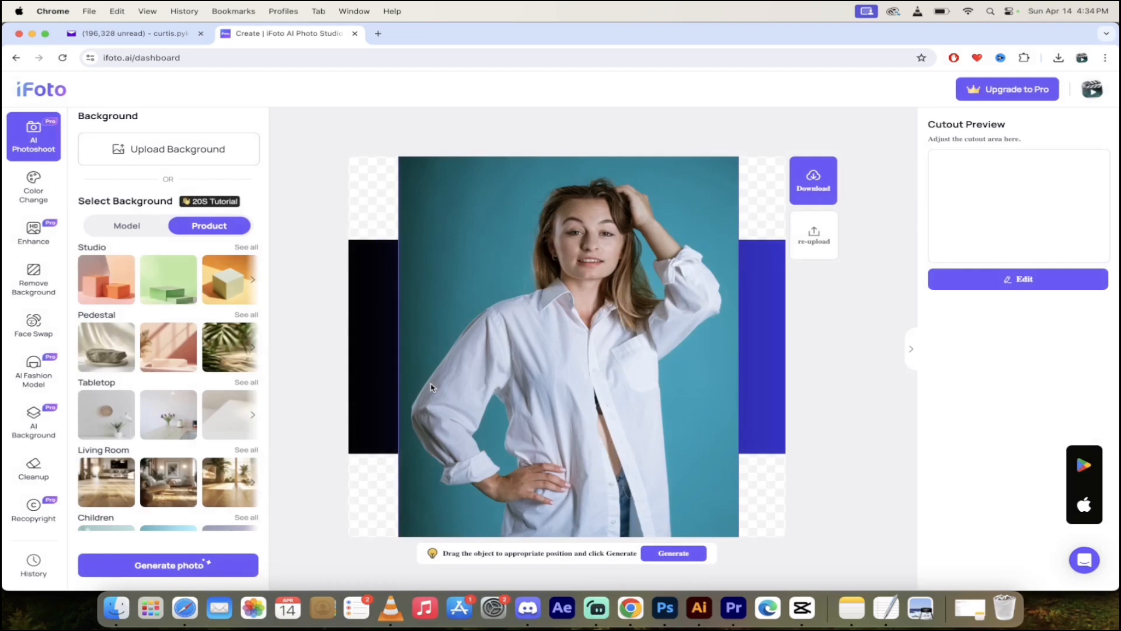
Stretch the gradient background to cover the entire canvas behind the woman and fine-tune the placement of her cutout.
{"action": "left_click", "coordinate": [373, 270]}
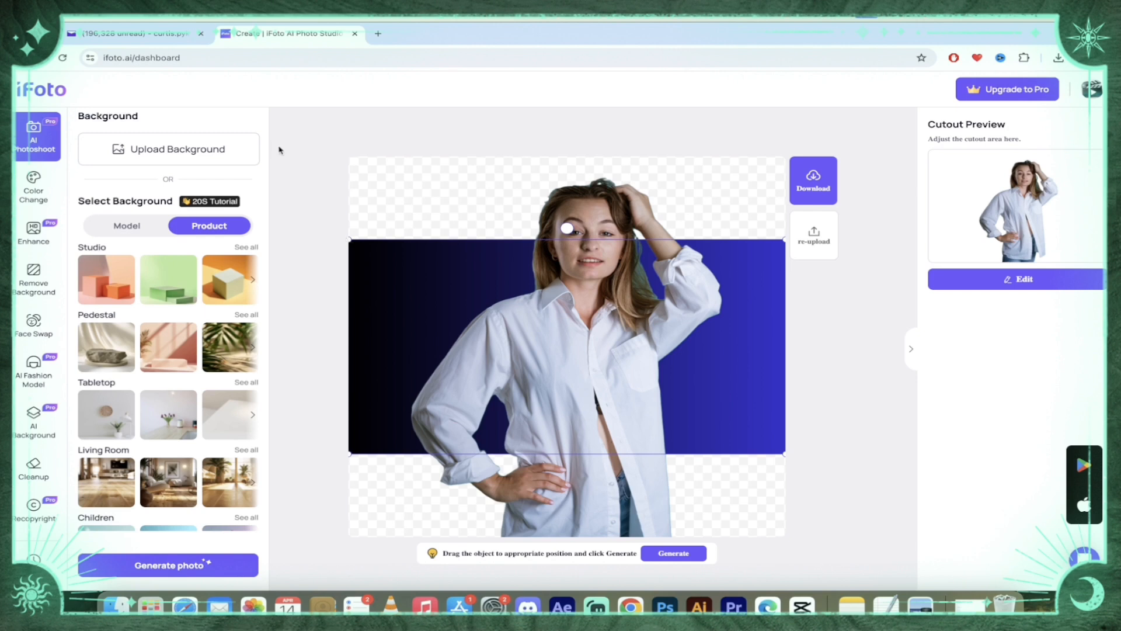
{"action": "left_click_drag", "start_coordinate": [784, 239], "coordinate": [912, 65]}
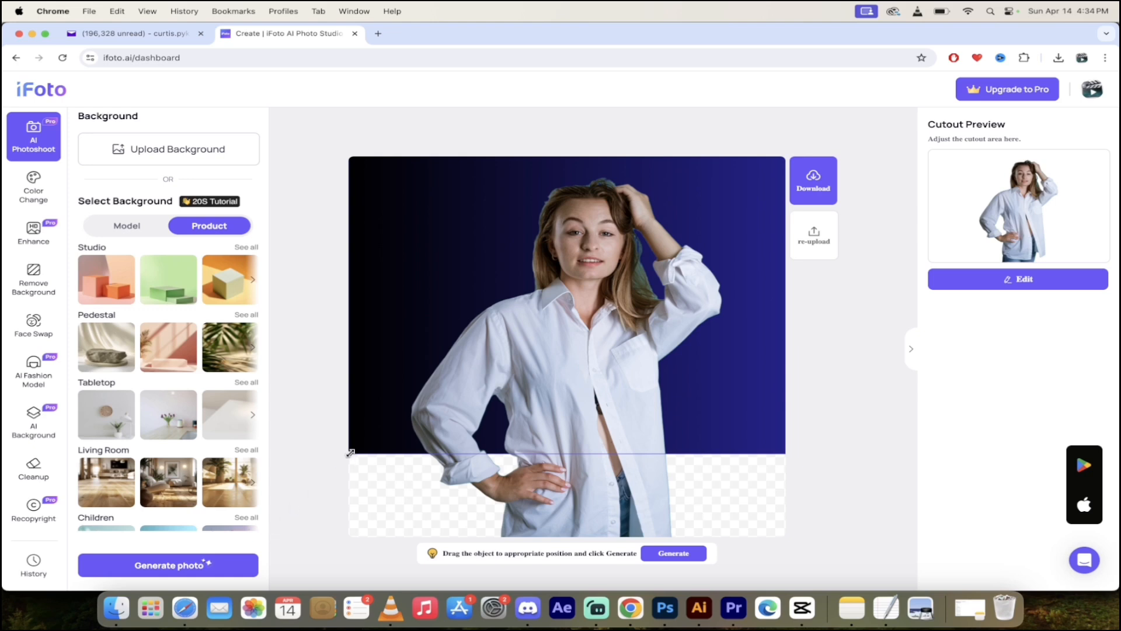
{"action": "left_click_drag", "start_coordinate": [350, 452], "coordinate": [189, 602]}
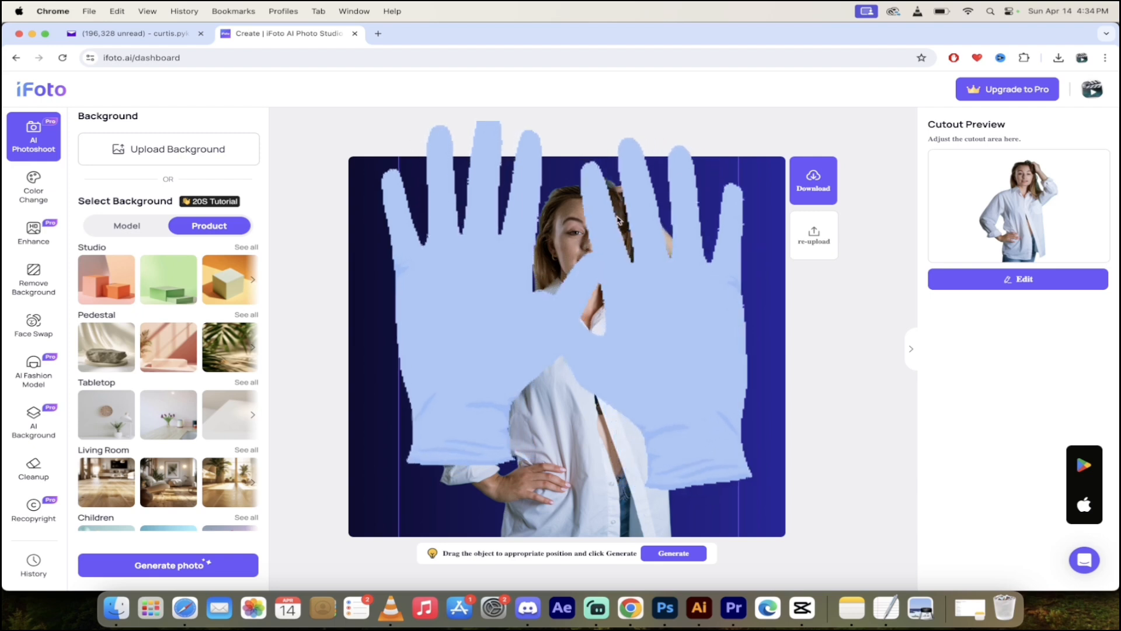
{"action": "mouse_move", "coordinate": [601, 353]}
{"action": "left_mouse_down"}
{"action": "mouse_move", "coordinate": [584, 353]}
{"action": "mouse_move", "coordinate": [595, 352]}
{"action": "left_mouse_up"}
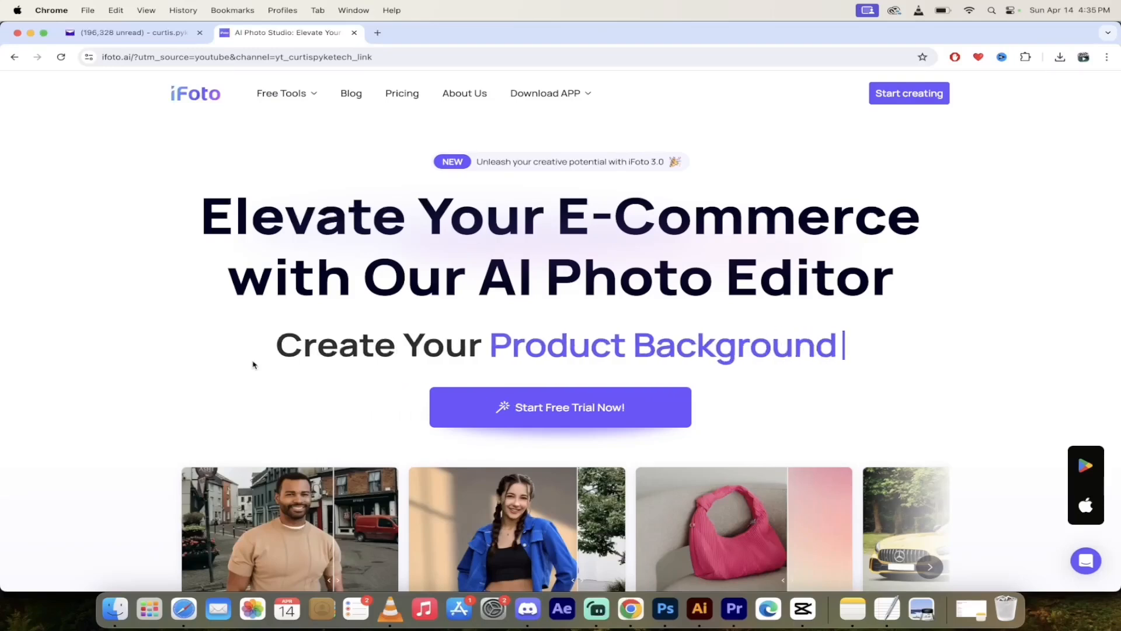
Open the free Background Remover and upload the 3,840×5,760 Pexels portrait ending in 909.jpg from the Movies folder.
{"action": "mouse_move", "coordinate": [303, 92]}
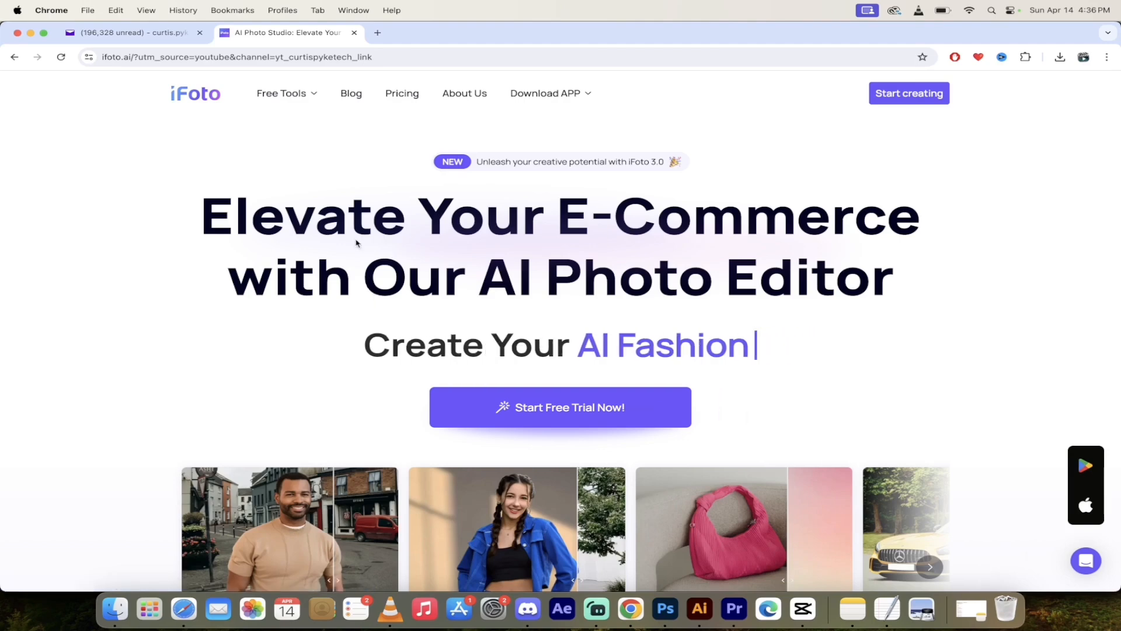
{"action": "left_click", "coordinate": [342, 281]}
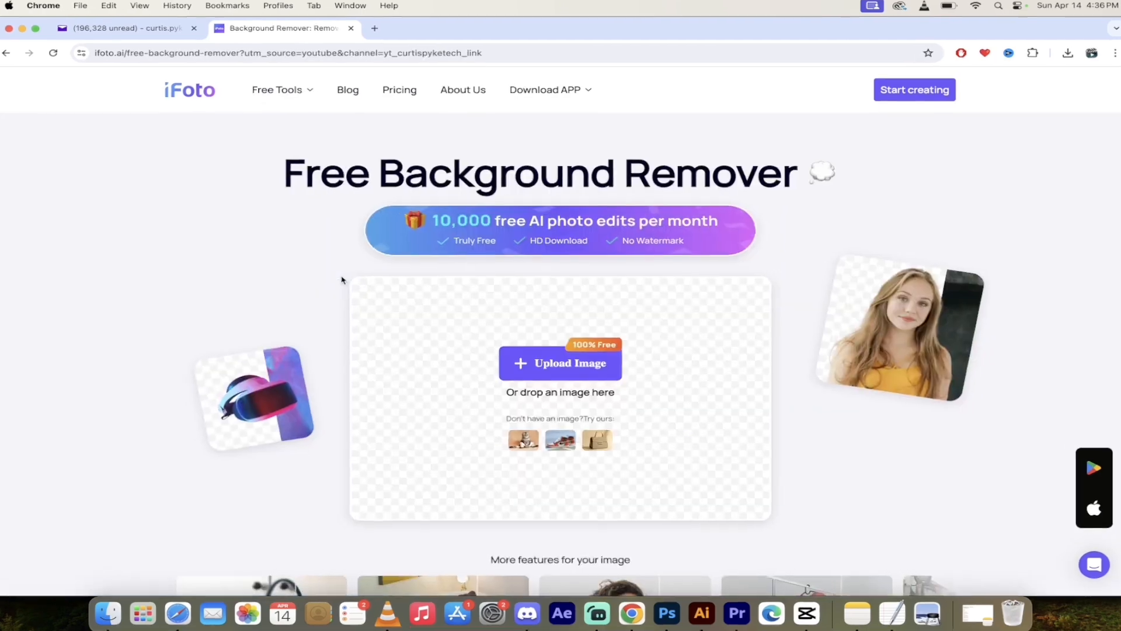
{"action": "left_click", "coordinate": [529, 367]}
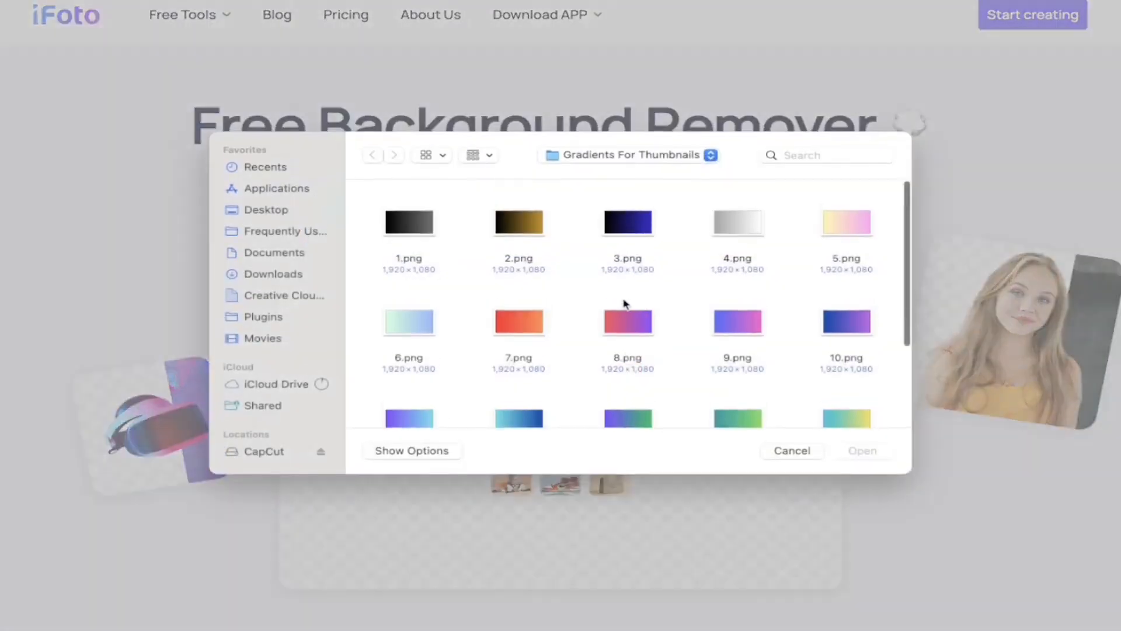
{"action": "scroll", "coordinate": [624, 303], "scroll_direction": "down", "scroll_amount": 5}
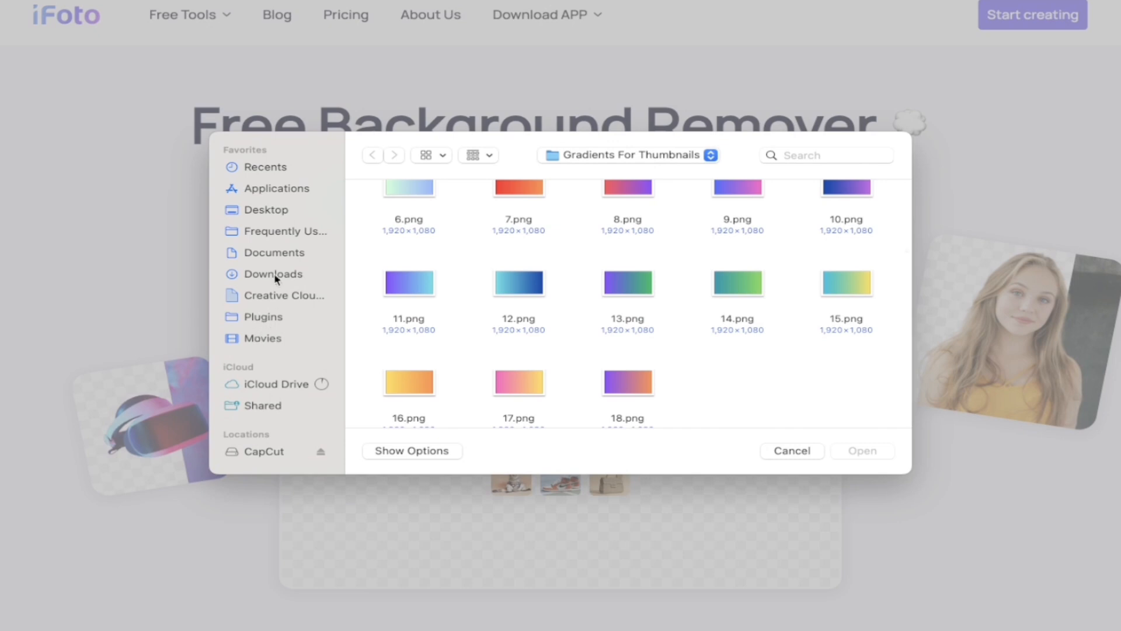
{"action": "left_click", "coordinate": [261, 339]}
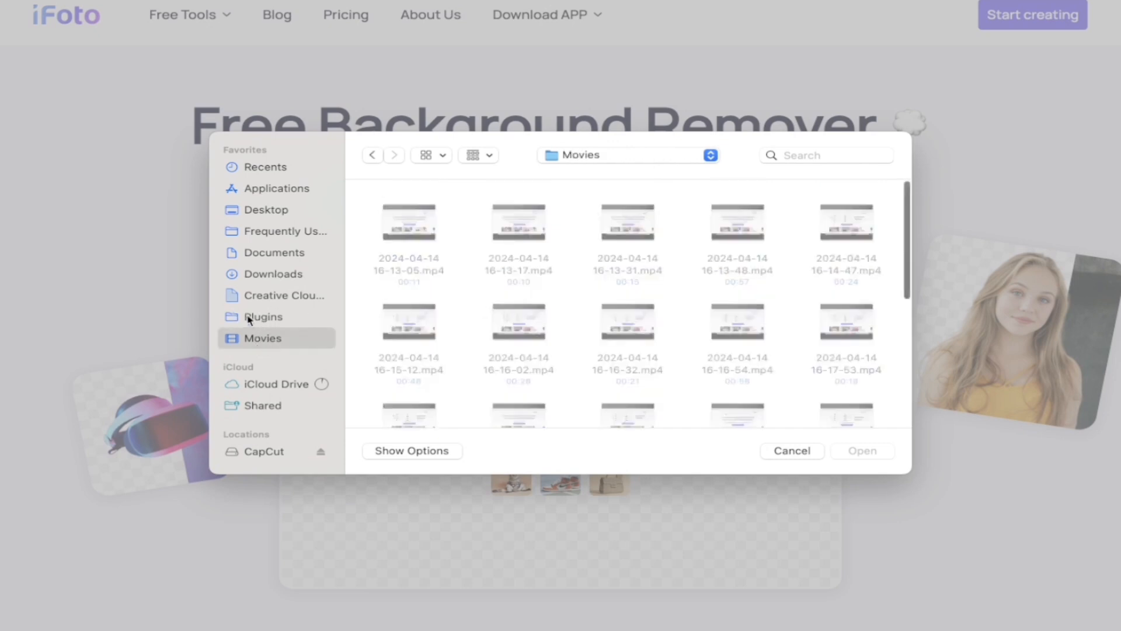
{"action": "scroll", "coordinate": [537, 351], "scroll_direction": "down", "scroll_amount": 10}
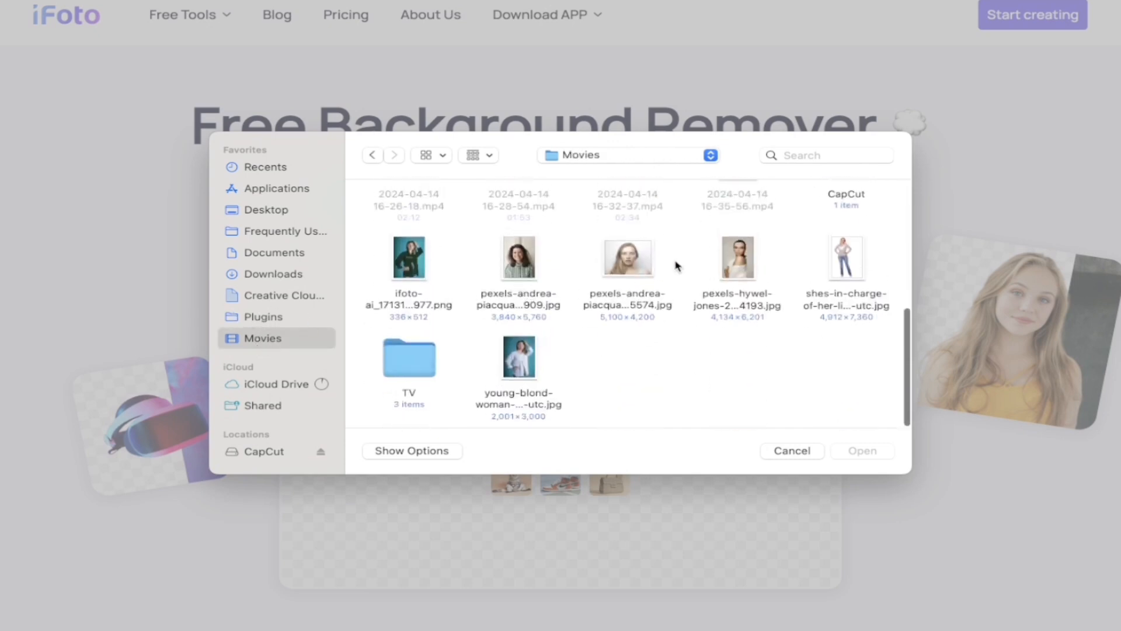
{"action": "left_click", "coordinate": [741, 266]}
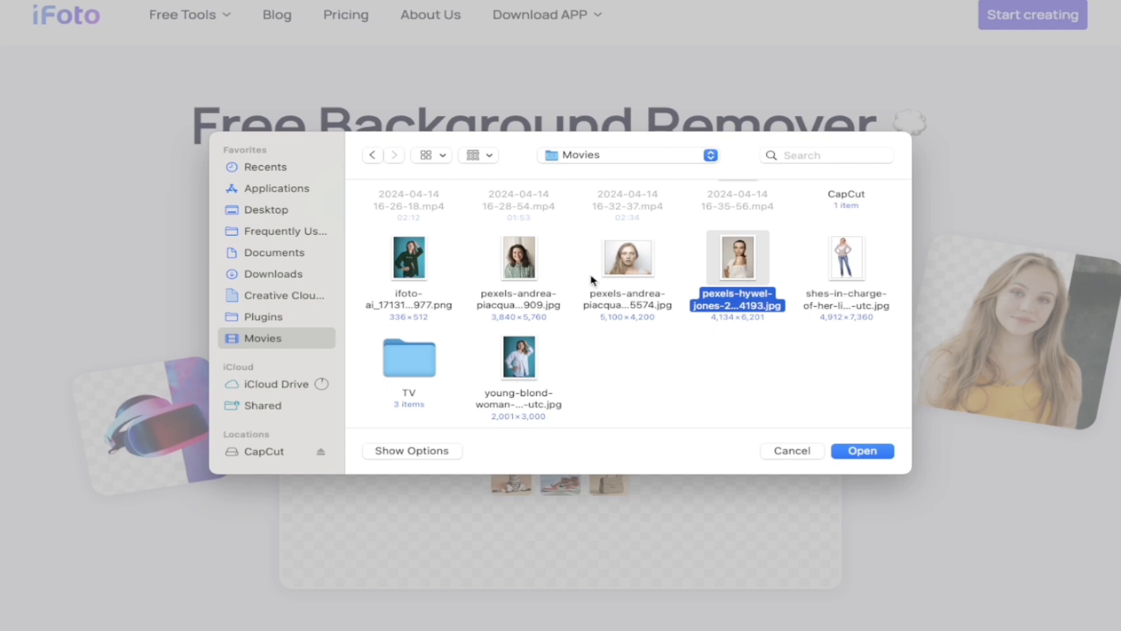
{"action": "left_click", "coordinate": [535, 275]}
{"action": "left_click", "coordinate": [859, 456]}
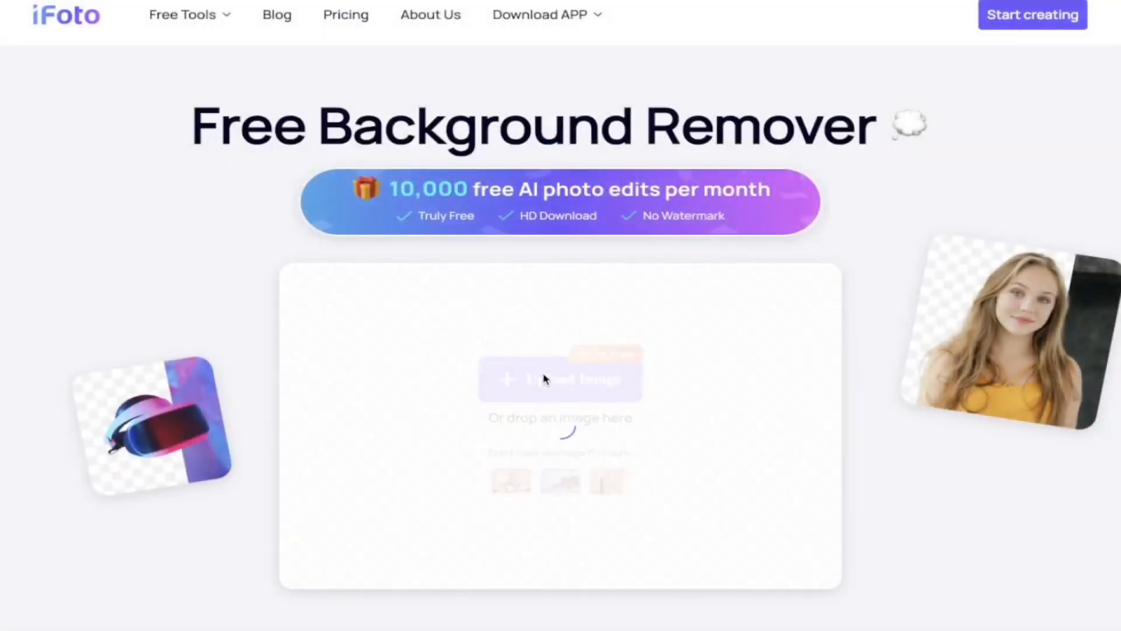
{"action": "scroll", "coordinate": [543, 379], "scroll_direction": "down", "scroll_amount": 3}
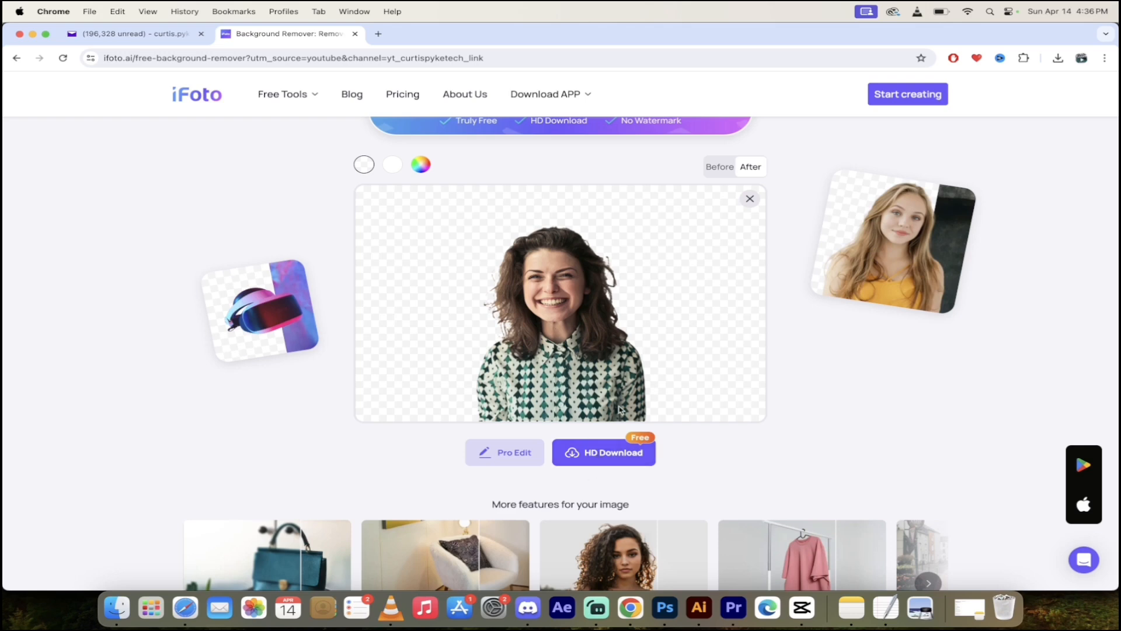
{"action": "scroll", "coordinate": [621, 412], "scroll_direction": "up", "scroll_amount": 1}
{"action": "scroll", "coordinate": [618, 422], "scroll_direction": "down", "scroll_amount": 1}
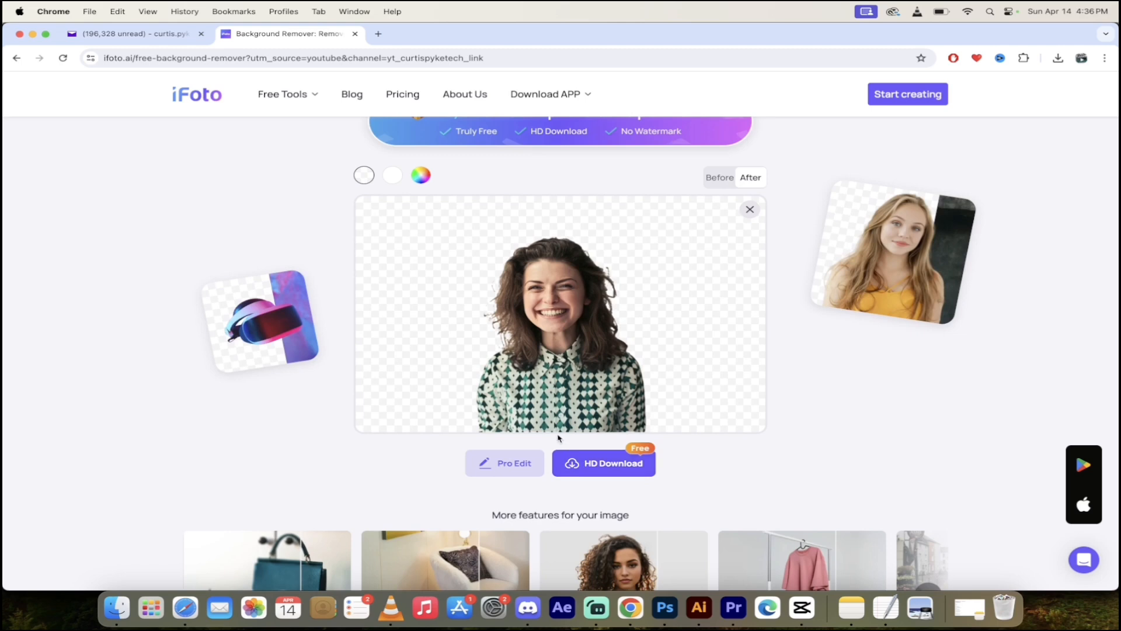
{"action": "scroll", "coordinate": [558, 438], "scroll_direction": "up", "scroll_amount": 1}
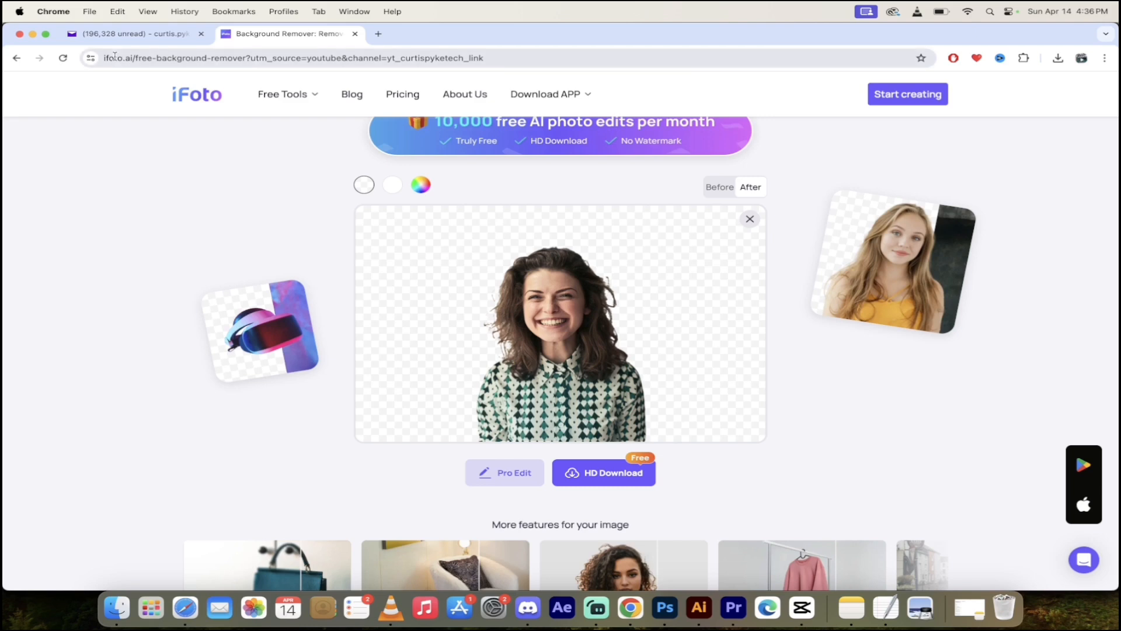